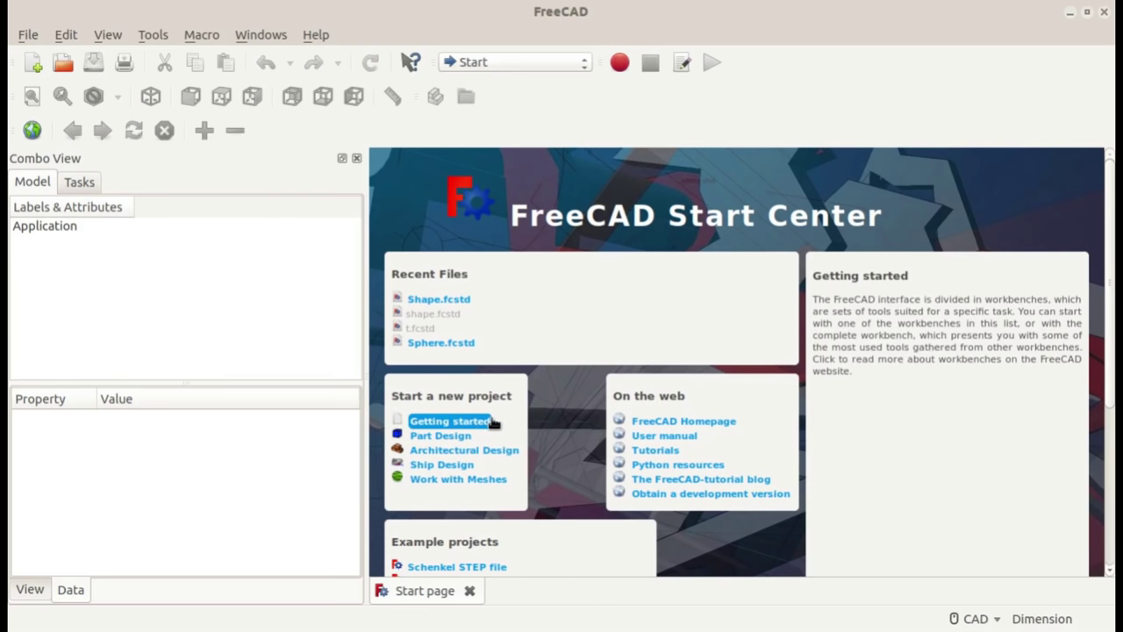
# - Open the Getting started wiki guide, scroll through it, then close the page
pyautogui.click(454, 422)
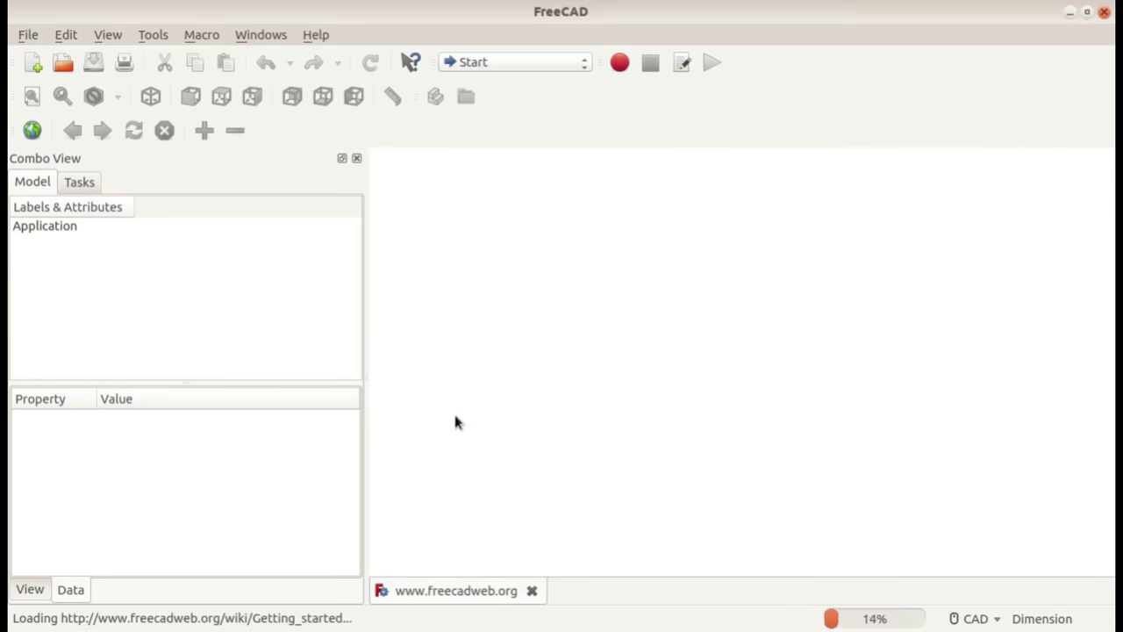
pyautogui.scroll(-5, 759, 313)
pyautogui.scroll(-7, 774, 266)
pyautogui.scroll(-5, 773, 333)
pyautogui.scroll(-3, 774, 336)
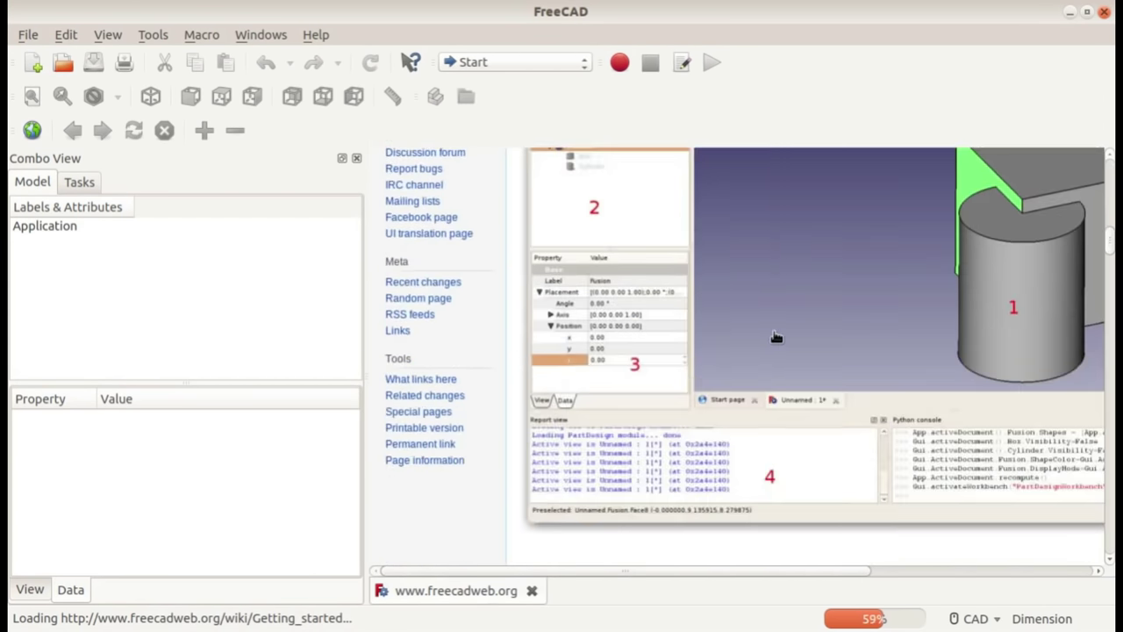
pyautogui.scroll(-5, 779, 325)
pyautogui.scroll(-5, 838, 281)
pyautogui.scroll(-5, 868, 271)
pyautogui.scroll(-5, 872, 272)
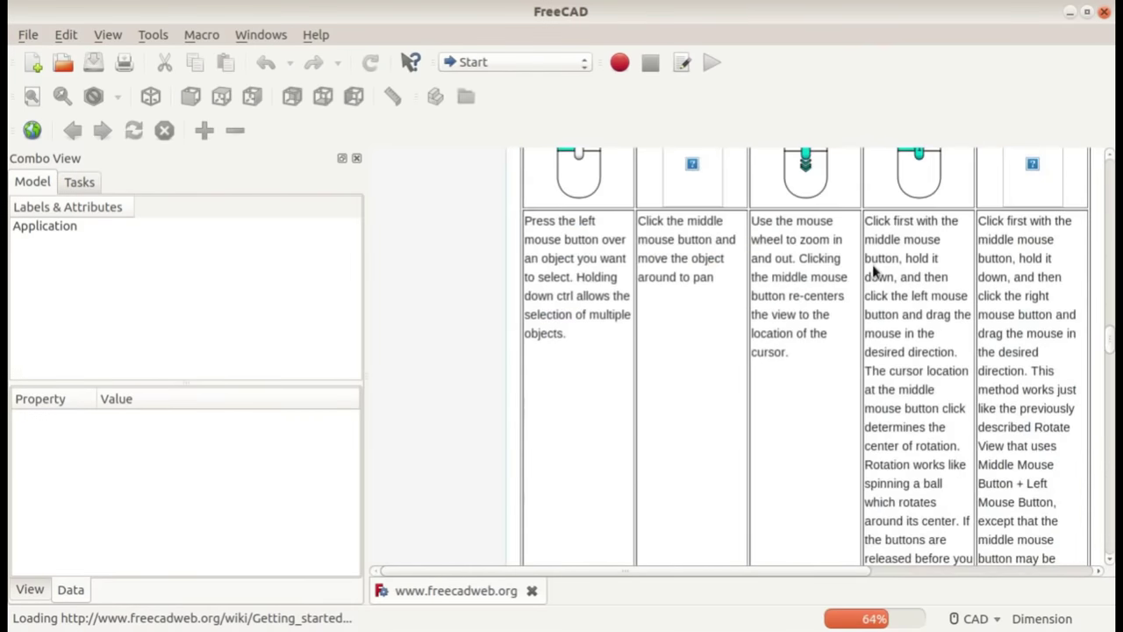
pyautogui.scroll(-5, 876, 267)
pyautogui.scroll(-5, 879, 259)
pyautogui.scroll(5, 886, 255)
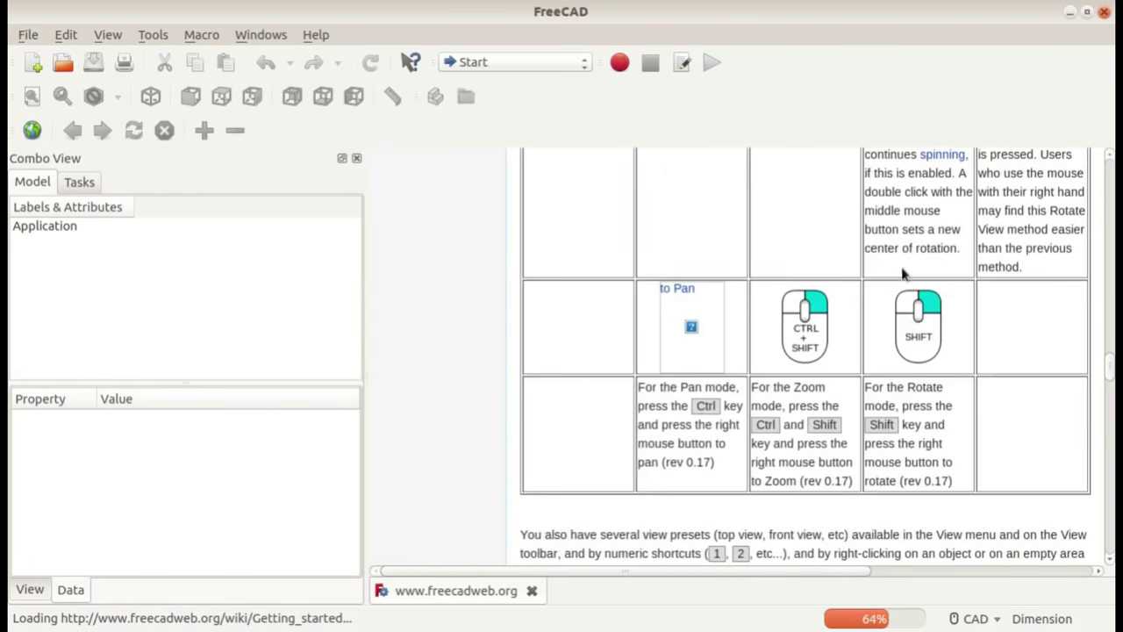
pyautogui.scroll(5, 904, 276)
pyautogui.scroll(5, 918, 298)
pyautogui.scroll(5, 918, 294)
pyautogui.scroll(5, 930, 294)
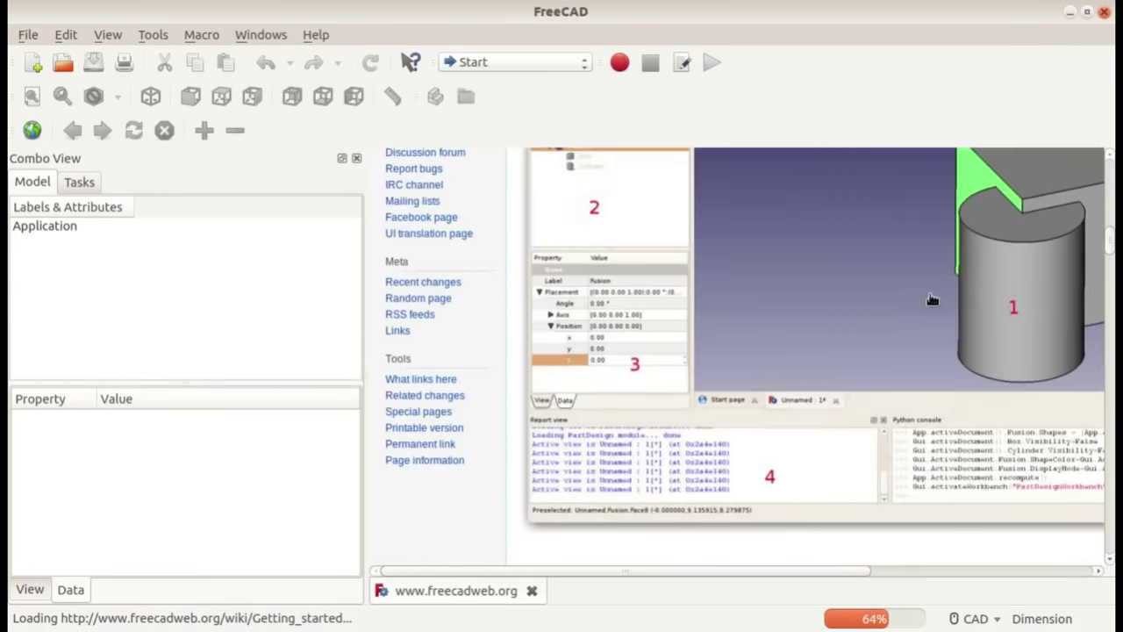
pyautogui.scroll(5, 943, 297)
pyautogui.scroll(5, 956, 298)
pyautogui.scroll(3, 961, 298)
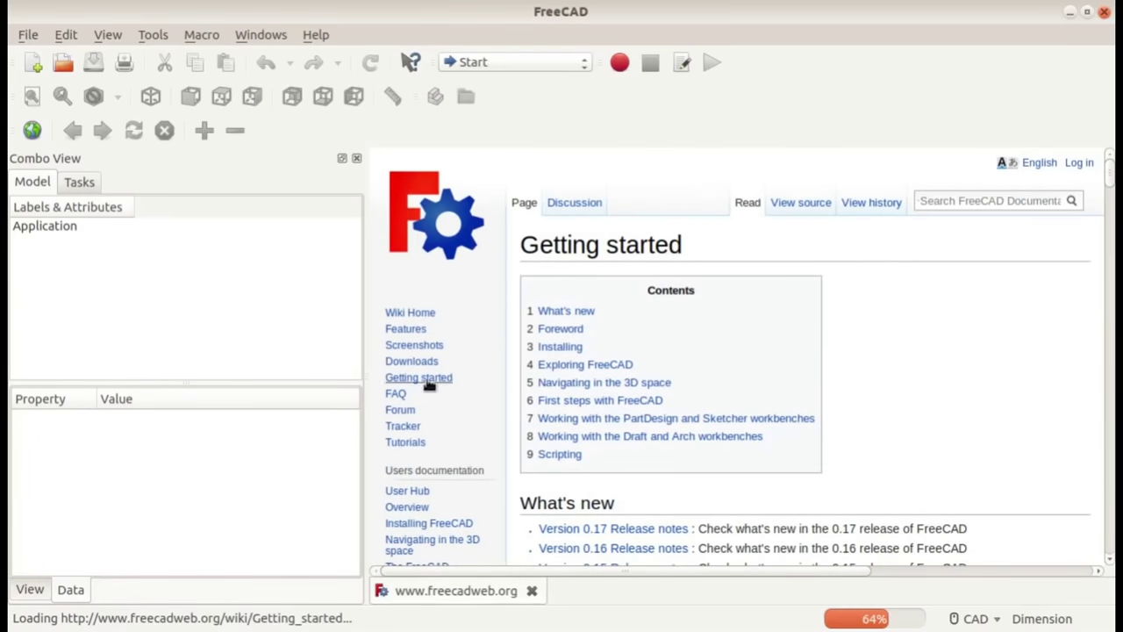
pyautogui.click(532, 590)
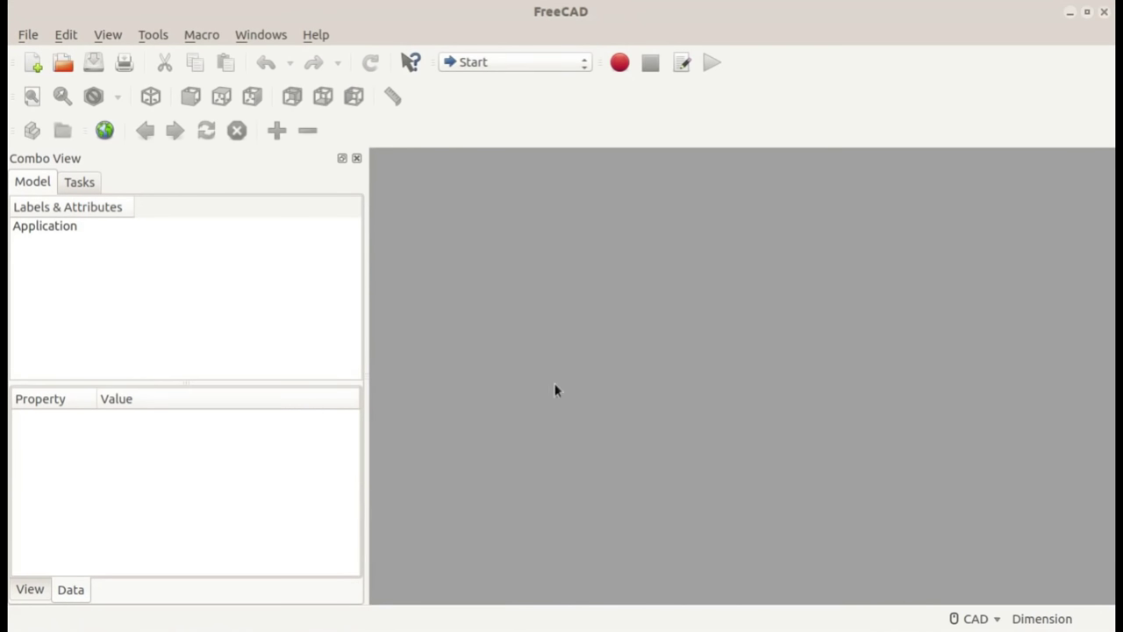
# - Create a new empty document named Unnamed
pyautogui.click(33, 63)
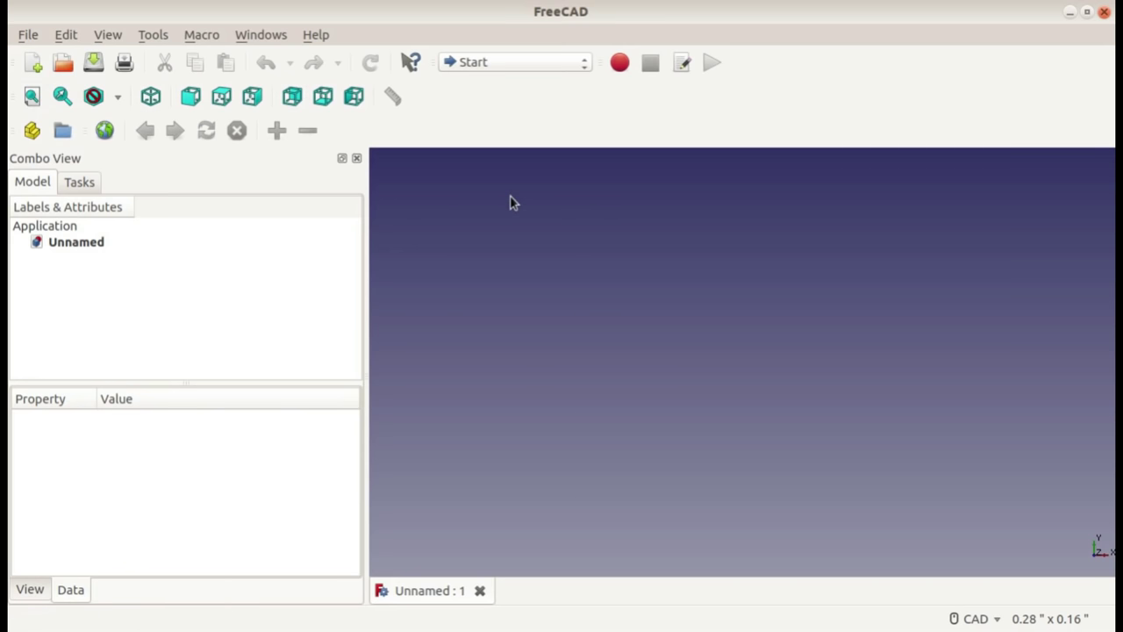
pyautogui.click(476, 65)
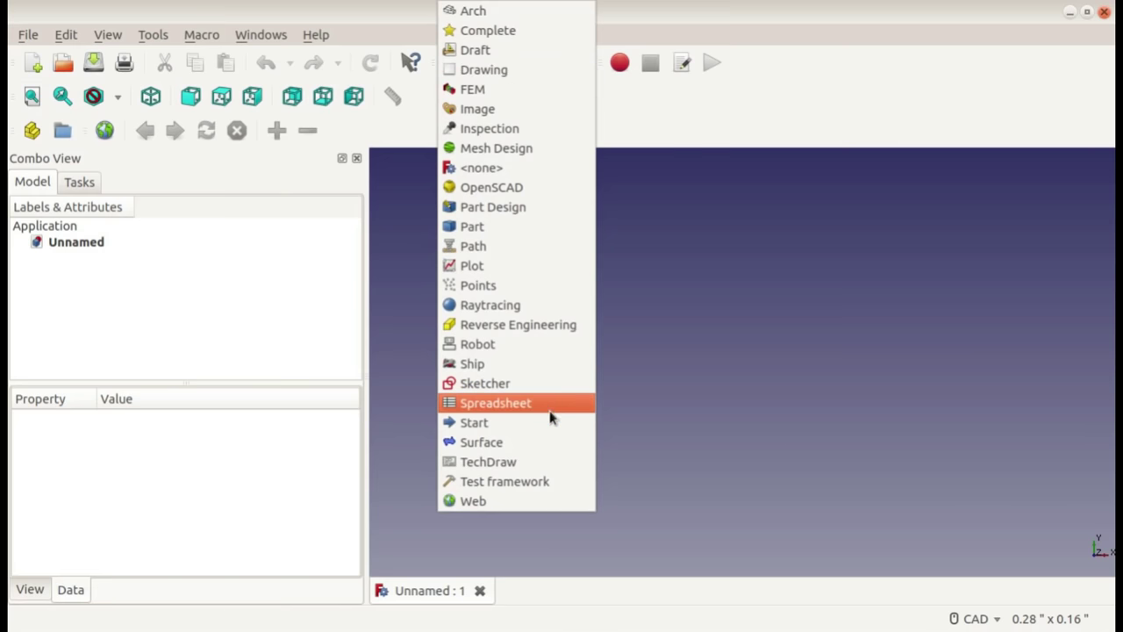
pyautogui.click(544, 382)
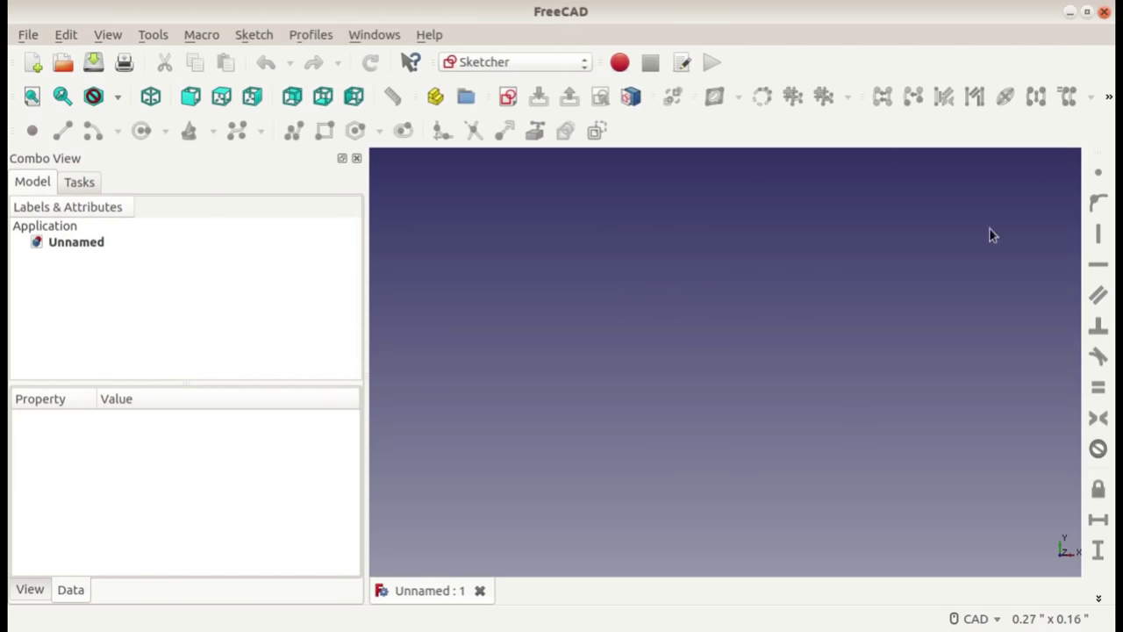
pyautogui.click(535, 58)
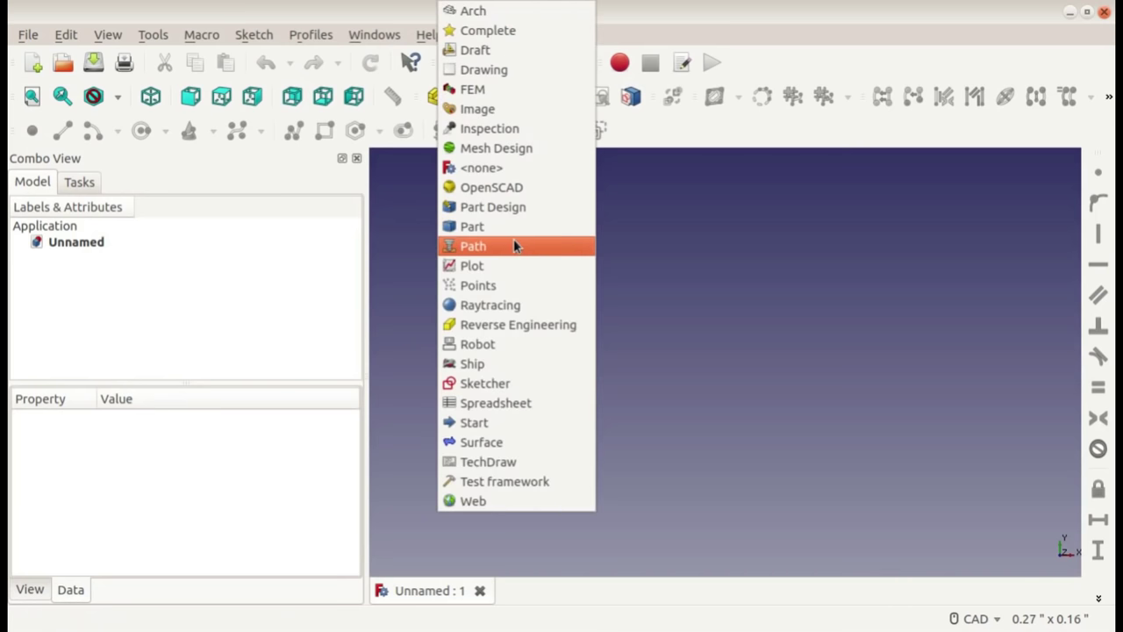
pyautogui.click(491, 422)
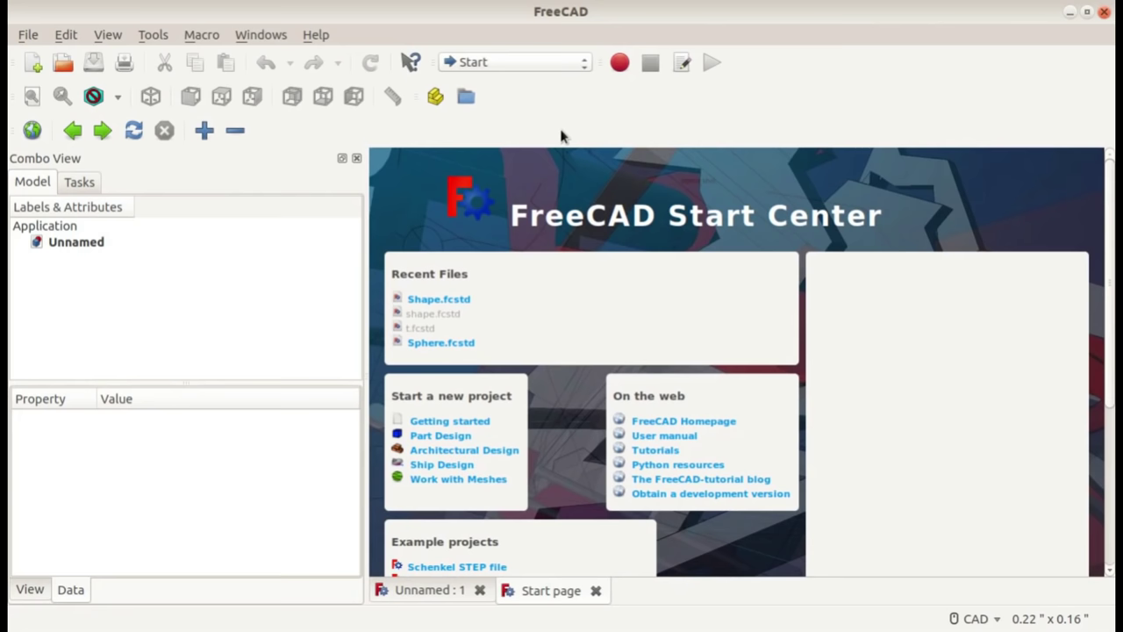
pyautogui.click(595, 590)
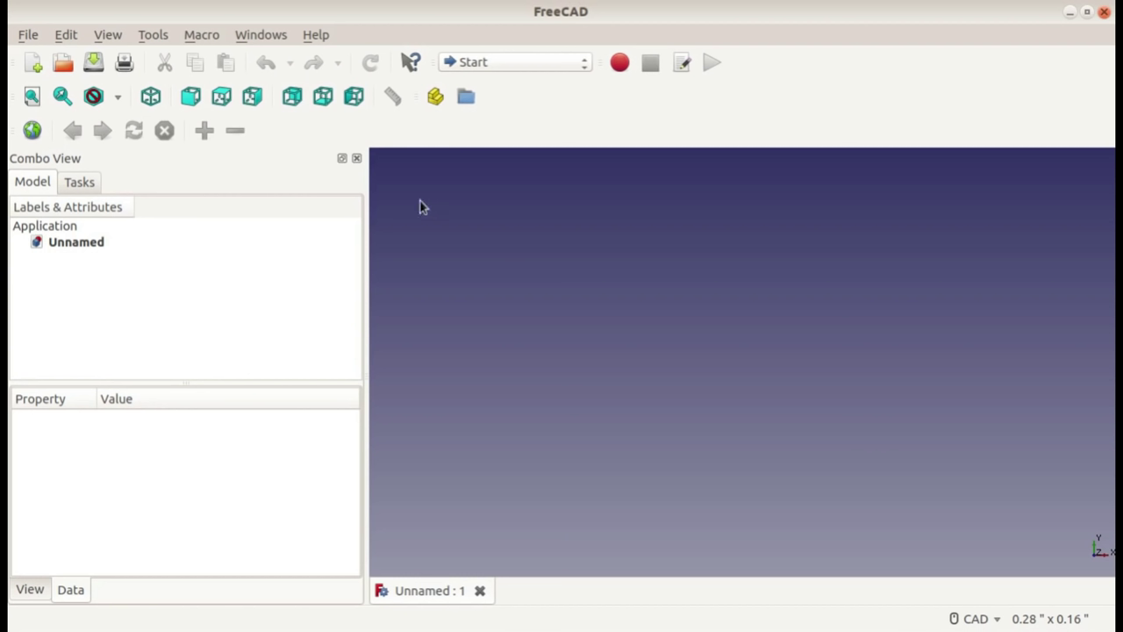
pyautogui.click(66, 34)
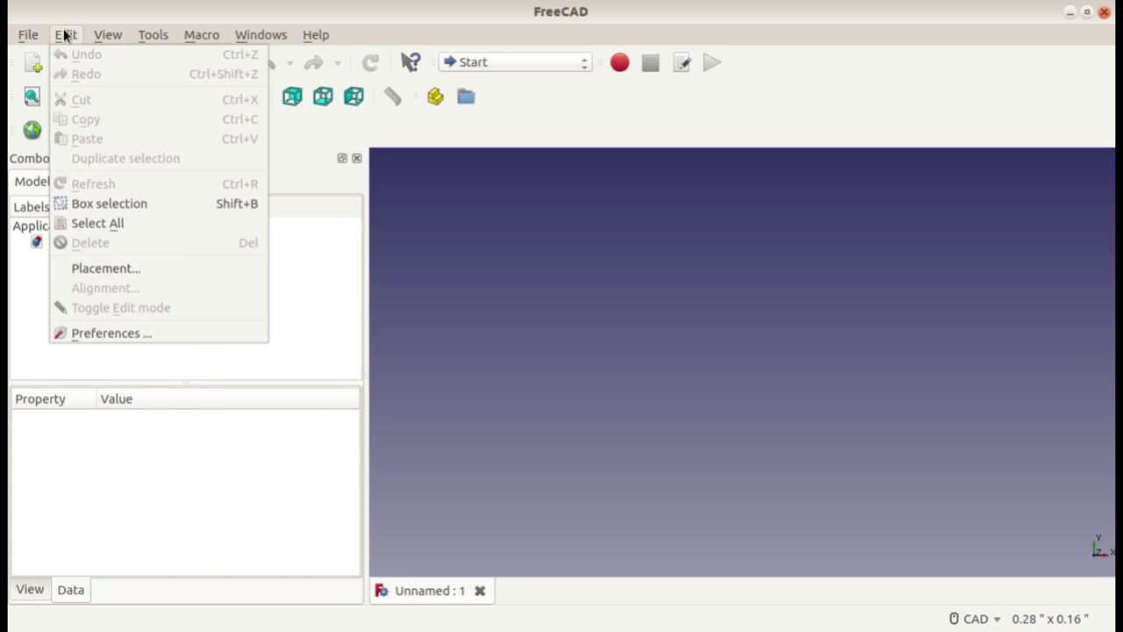
# - In Preferences, set the unit system to US customary (in/lb)
pyautogui.click(109, 333)
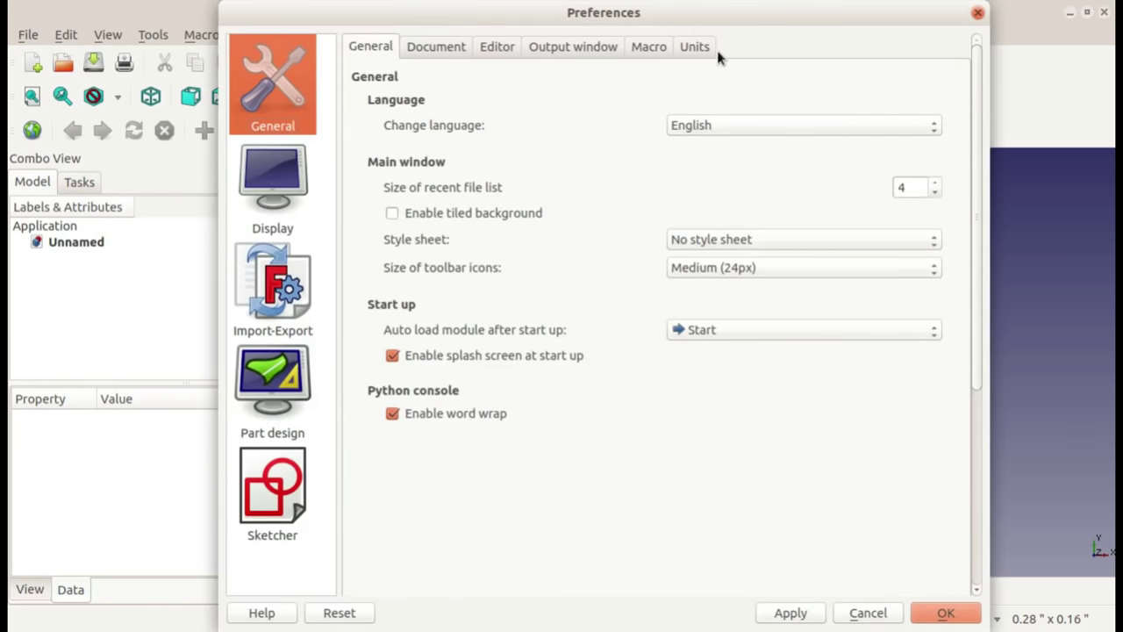
pyautogui.click(694, 47)
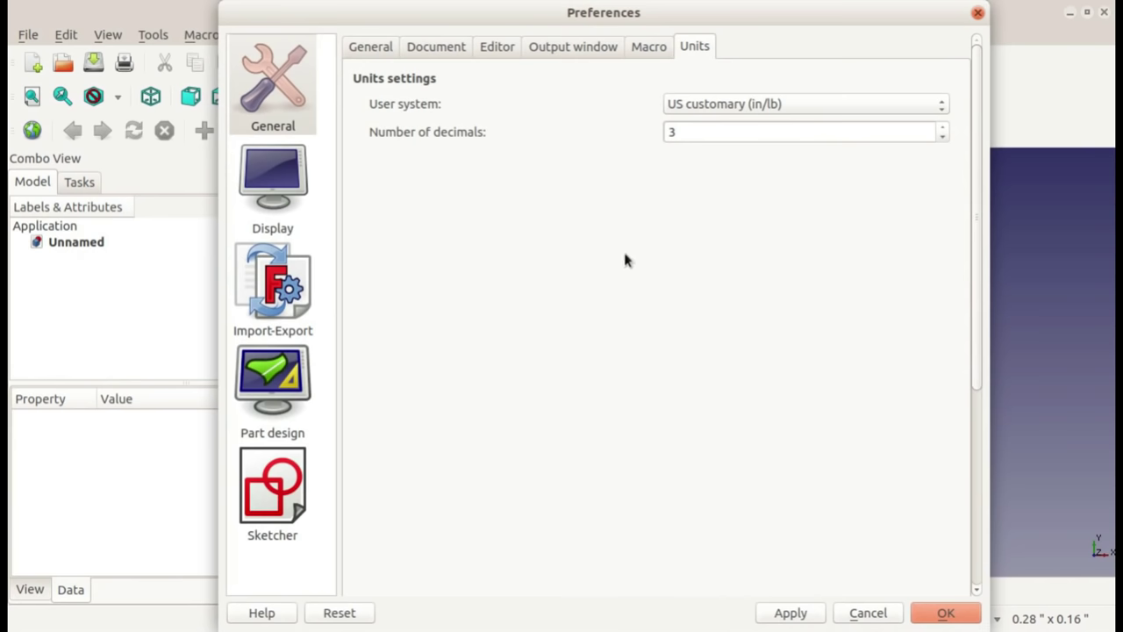
pyautogui.click(707, 106)
pyautogui.click(707, 105)
# - Review the Display, Import-Export, Part design and Sketcher preferences, then accept them
pyautogui.click(280, 170)
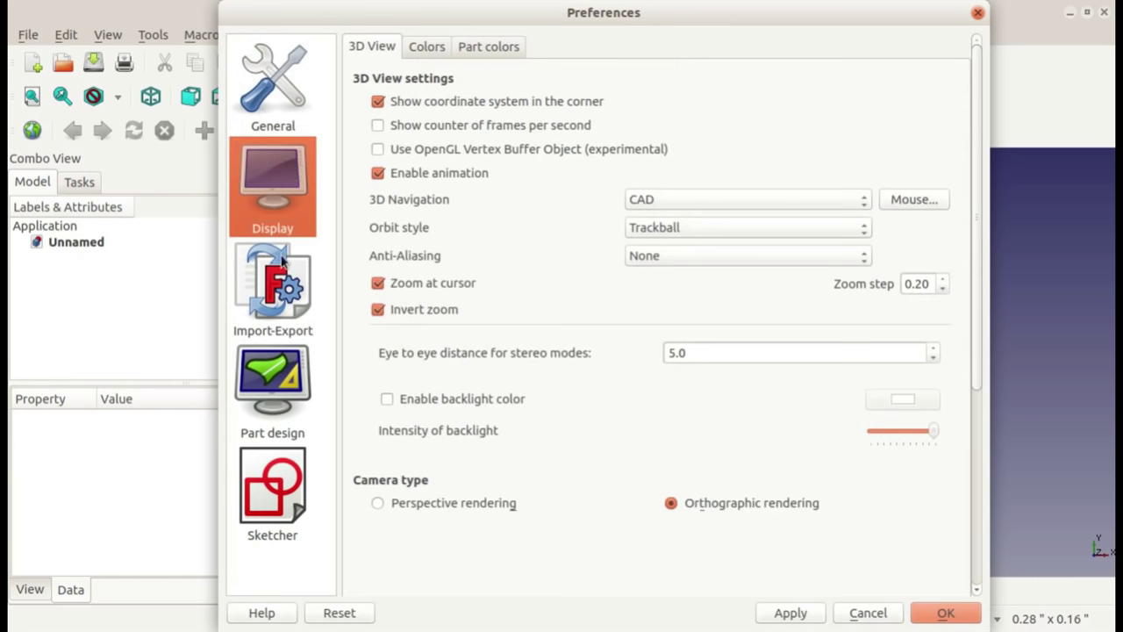
pyautogui.click(285, 288)
pyautogui.click(278, 378)
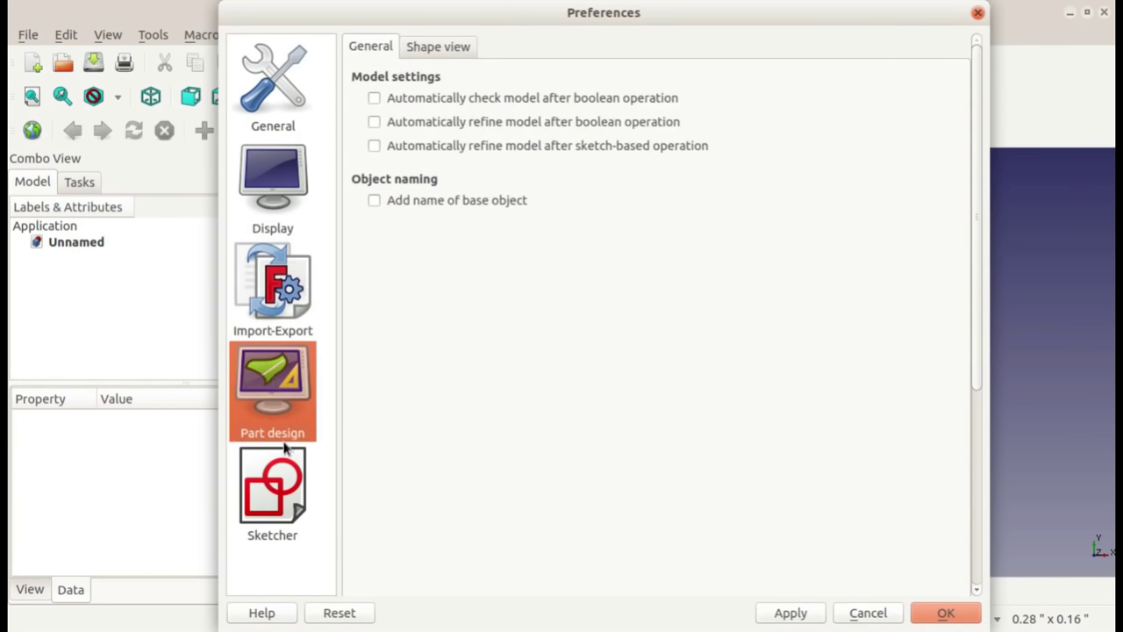
pyautogui.click(265, 497)
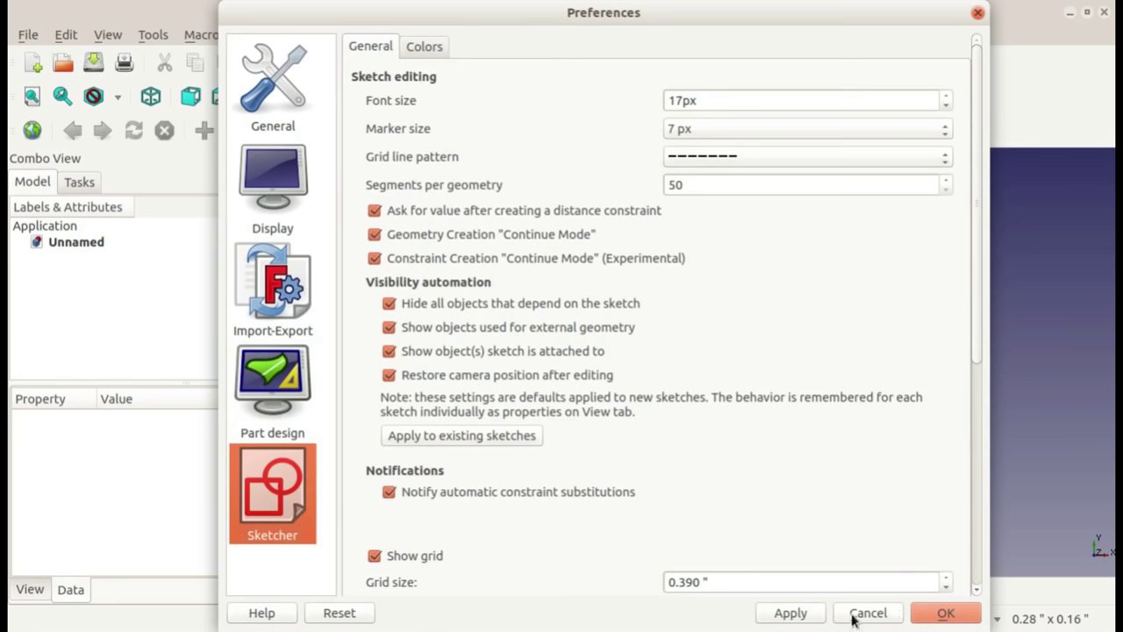
pyautogui.click(938, 617)
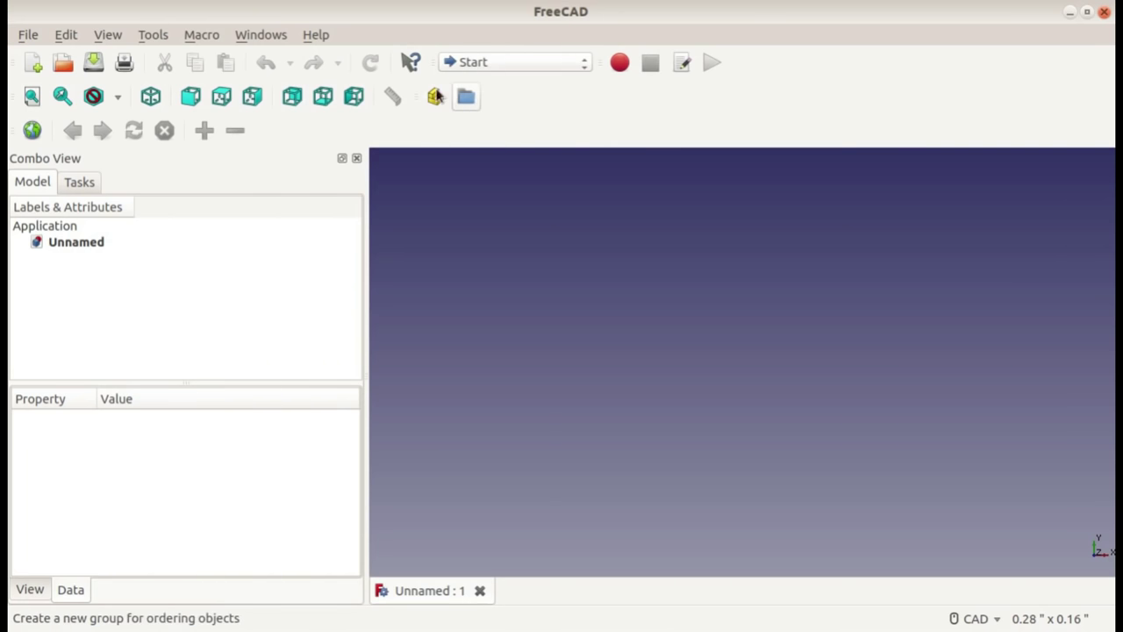
pyautogui.click(506, 61)
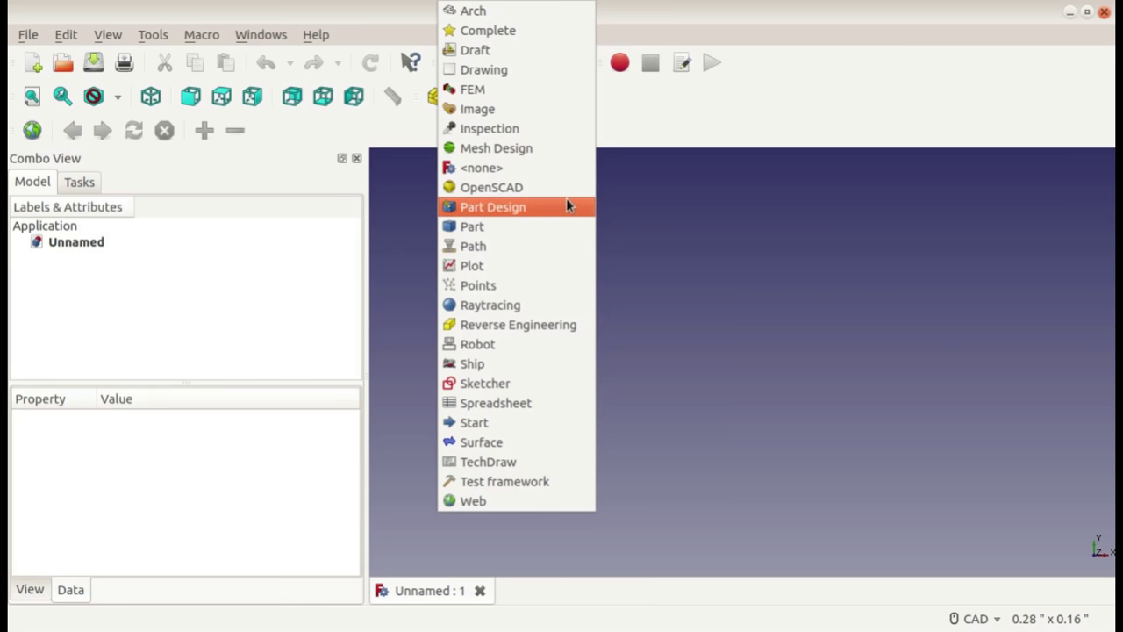
# - Switch to the Part Design workbench and create a new active body
pyautogui.click(498, 208)
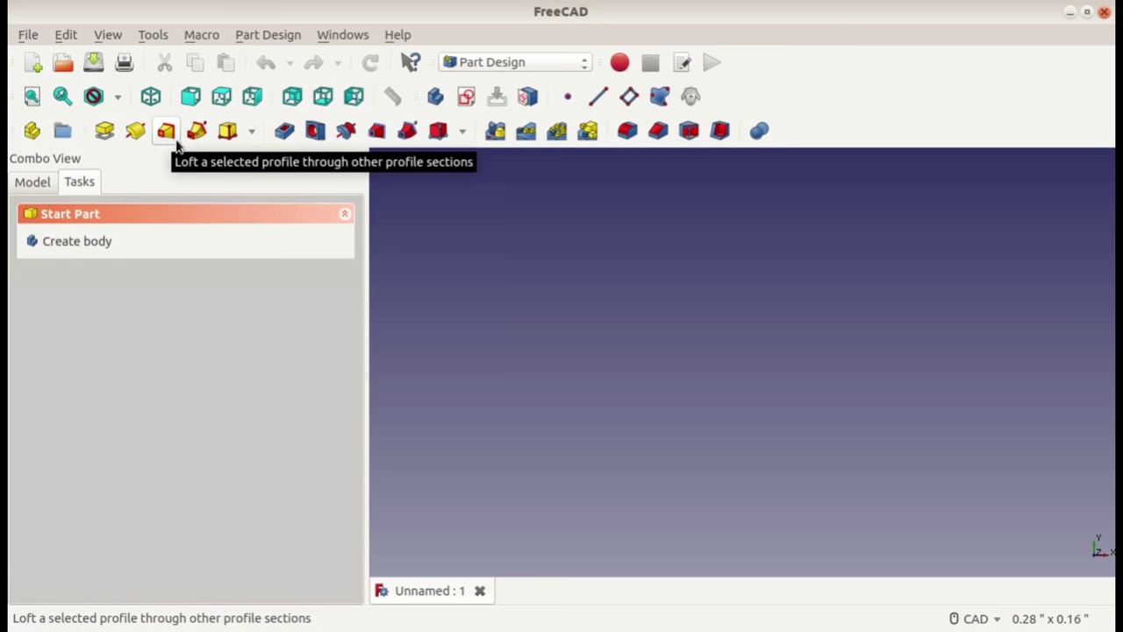
pyautogui.moveTo(435, 96)
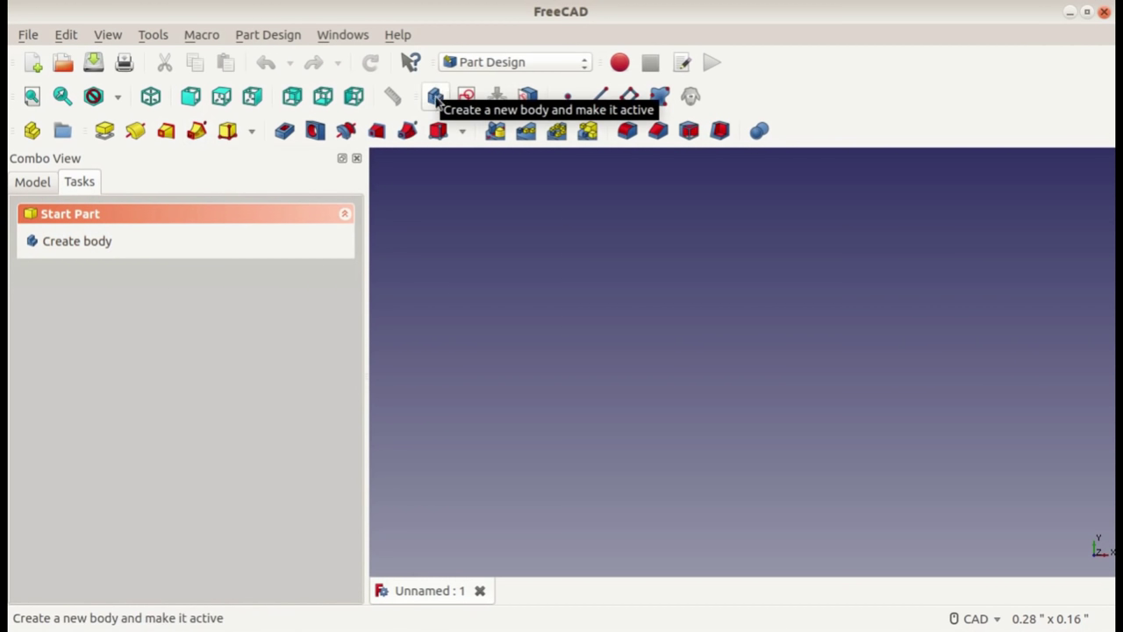
pyautogui.click(435, 97)
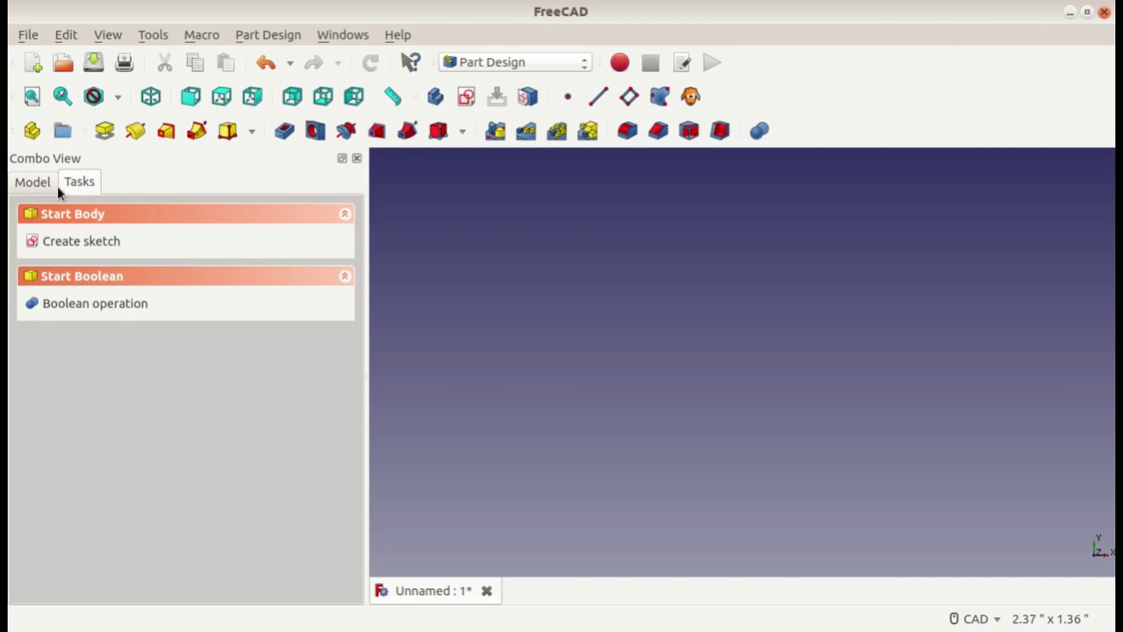
# - Create an empty sketch on the XY_Plane and close it
pyautogui.click(35, 182)
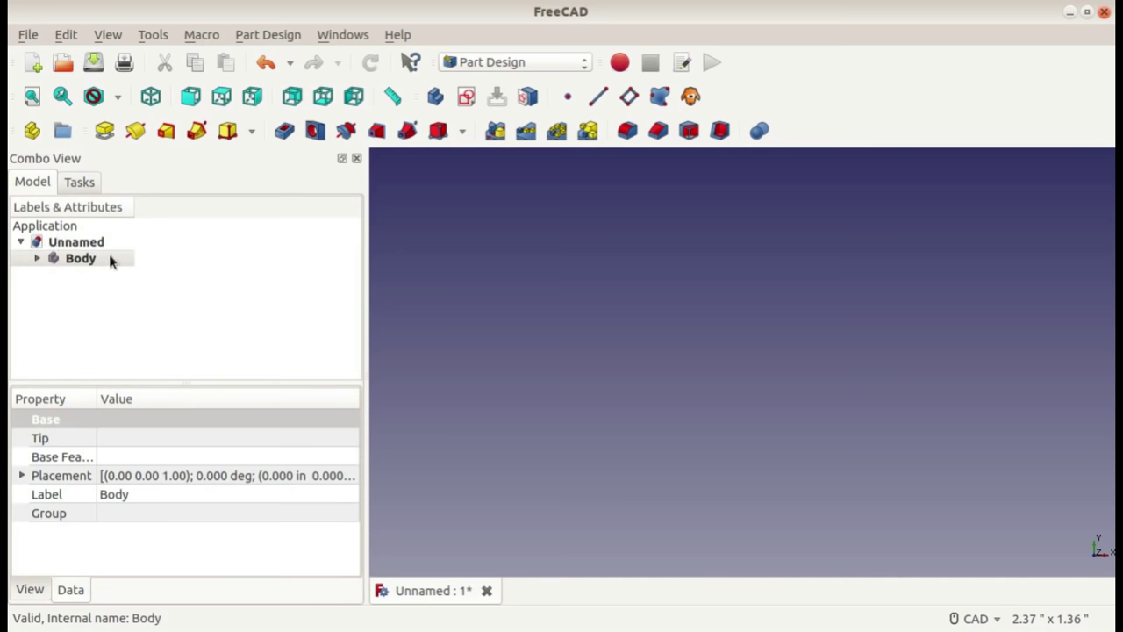
pyautogui.click(80, 182)
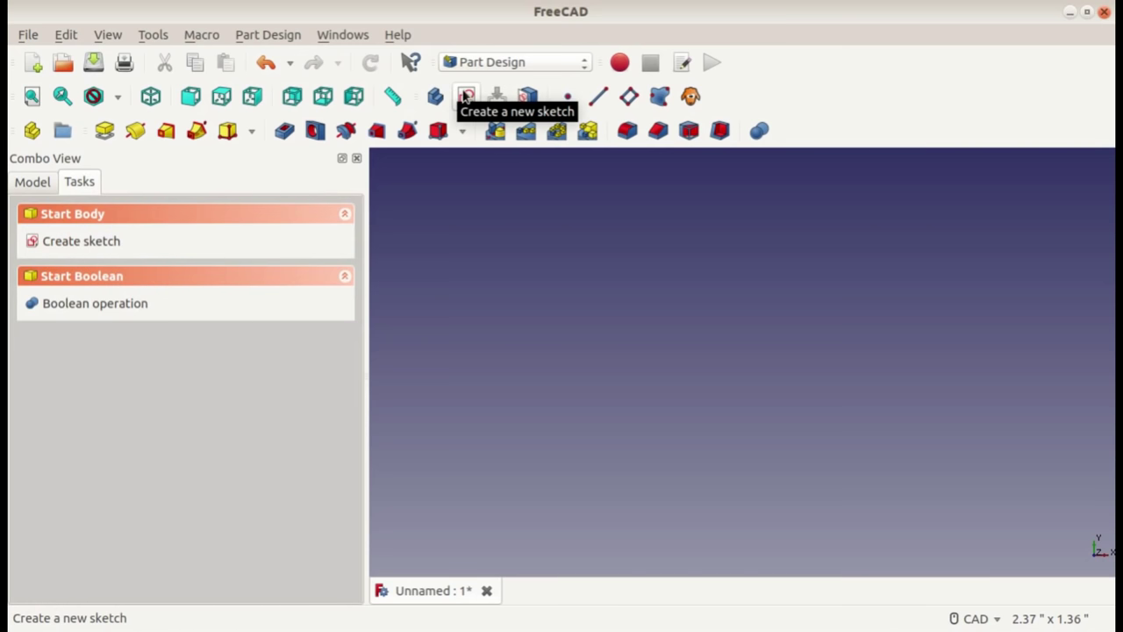
pyautogui.click(111, 244)
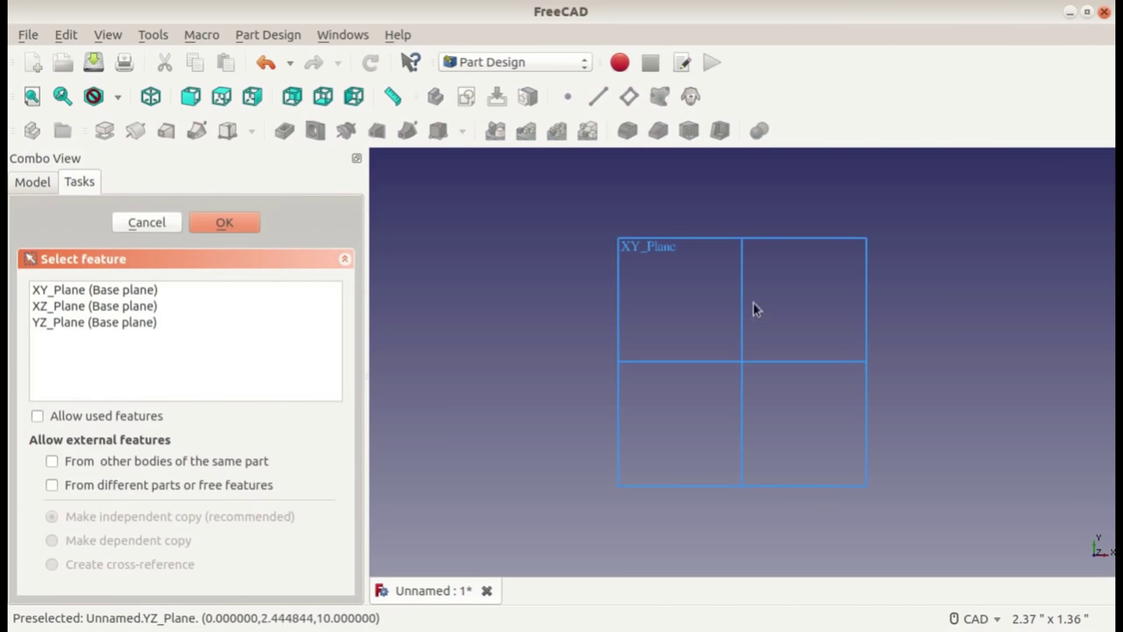
pyautogui.click(121, 290)
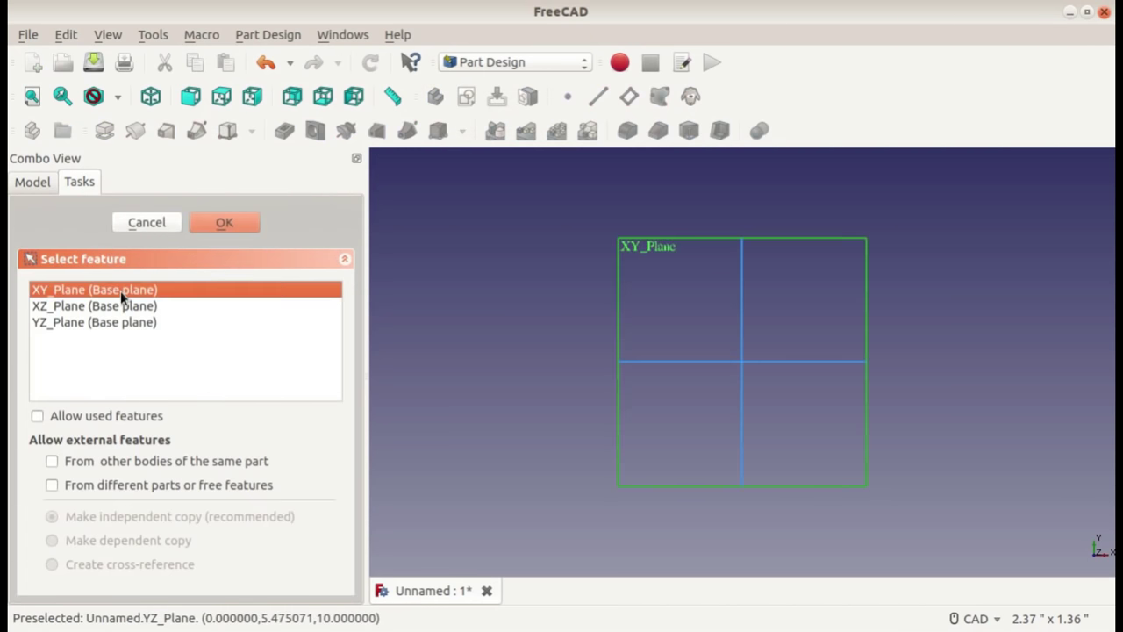
pyautogui.click(219, 222)
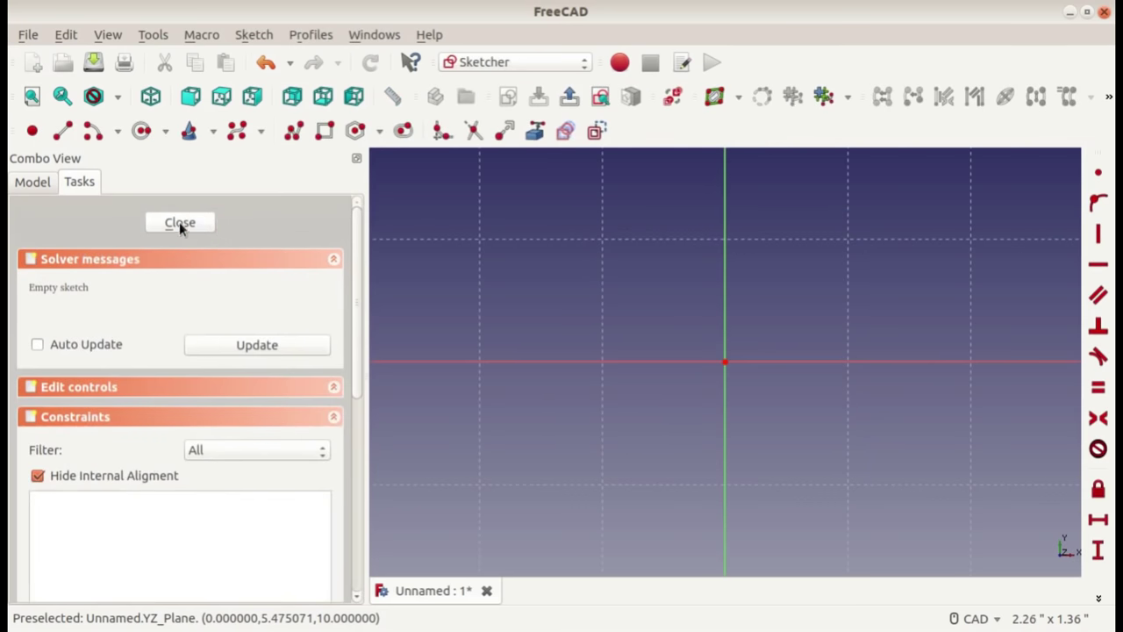
pyautogui.click(179, 222)
# - Expand the Body in the model tree to show its new Sketch
pyautogui.click(37, 184)
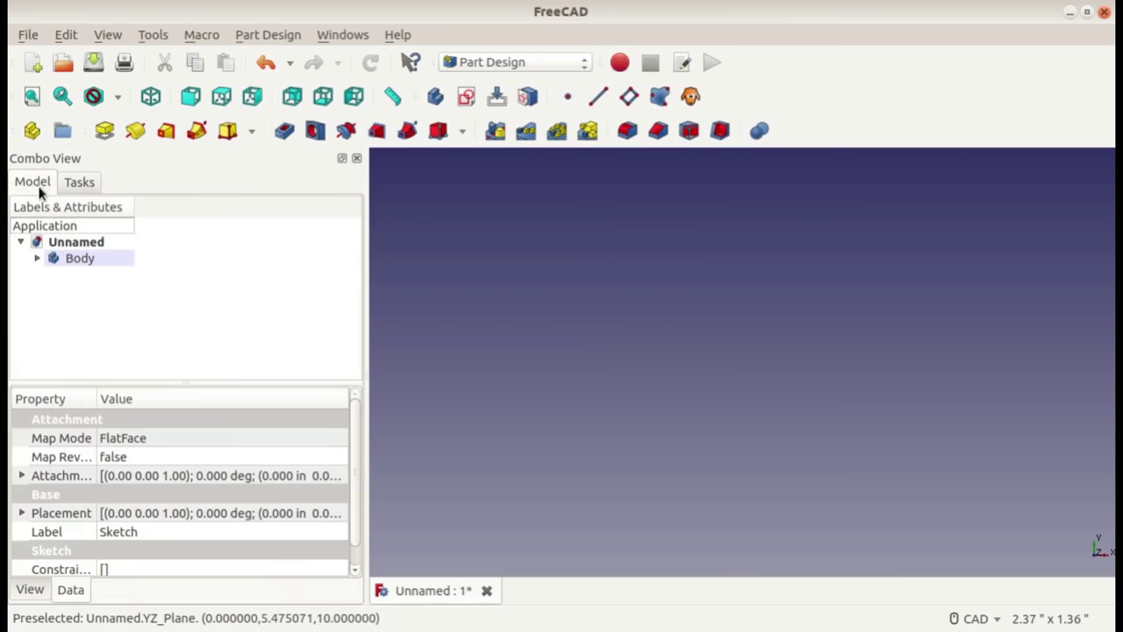
pyautogui.click(38, 259)
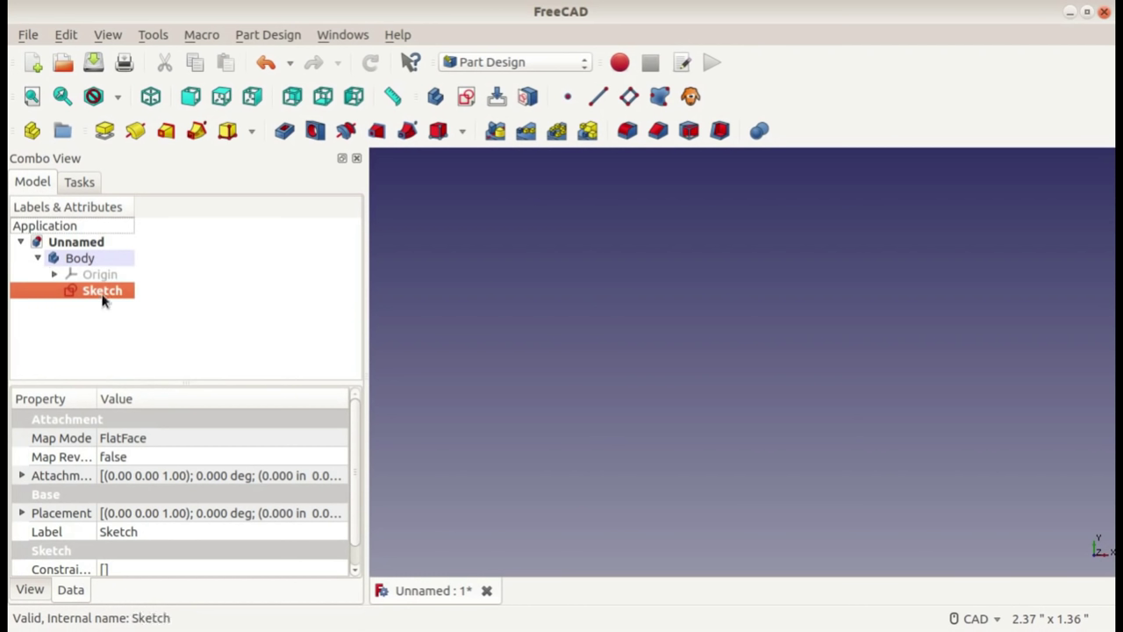
pyautogui.click(86, 181)
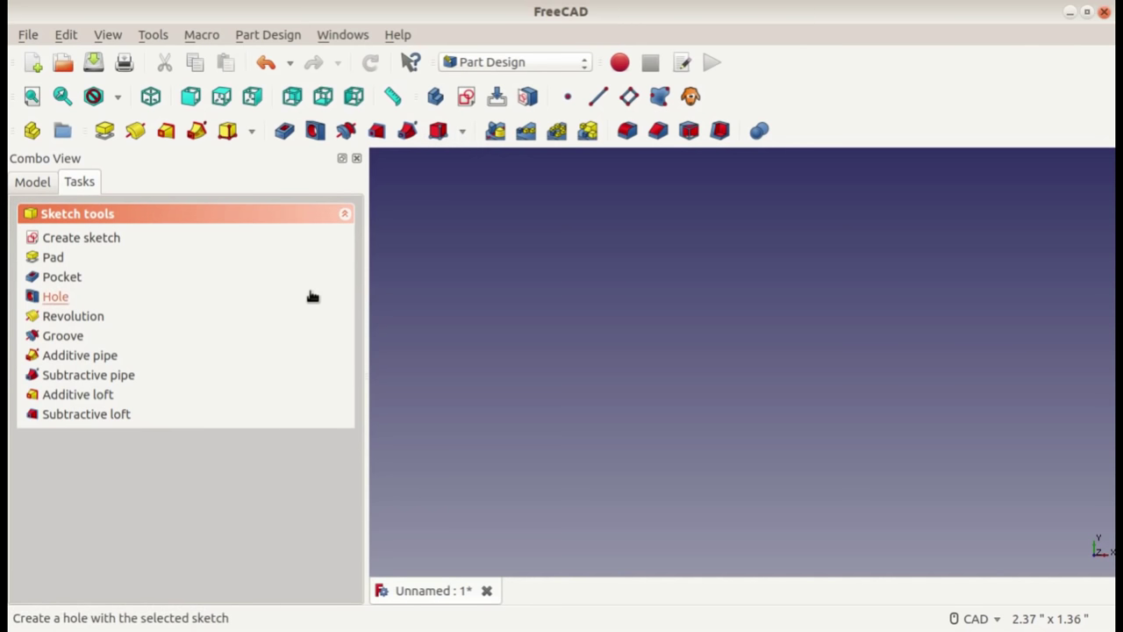
pyautogui.click(27, 181)
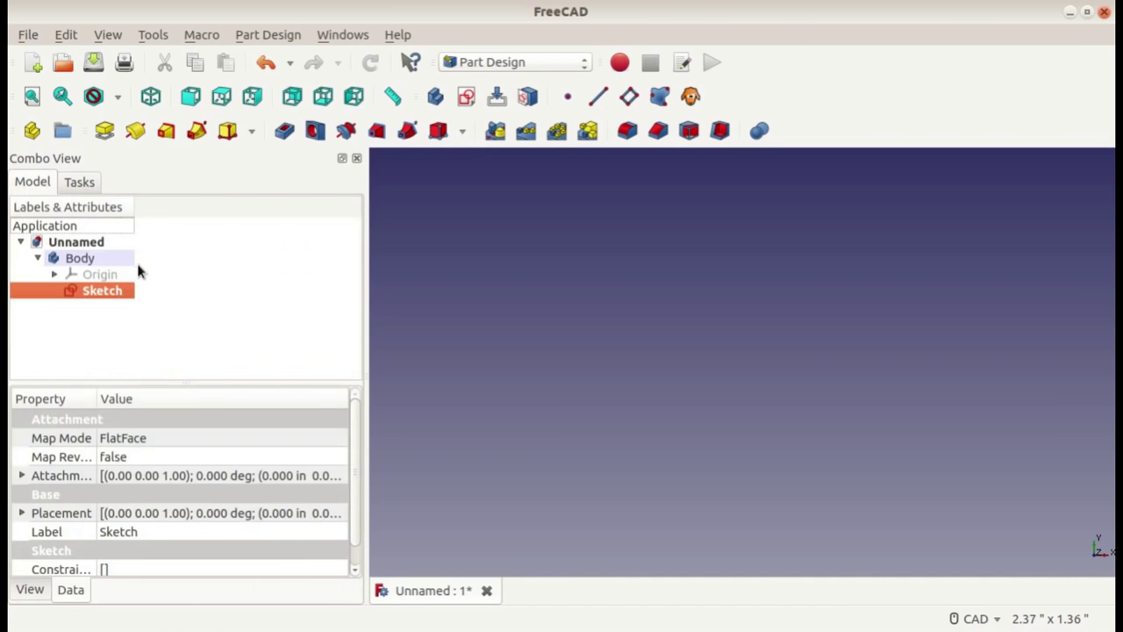
# - Draw a rectangle in the Sketch, drag a corner to make it wider and shorter, and close
pyautogui.doubleClick(98, 292)
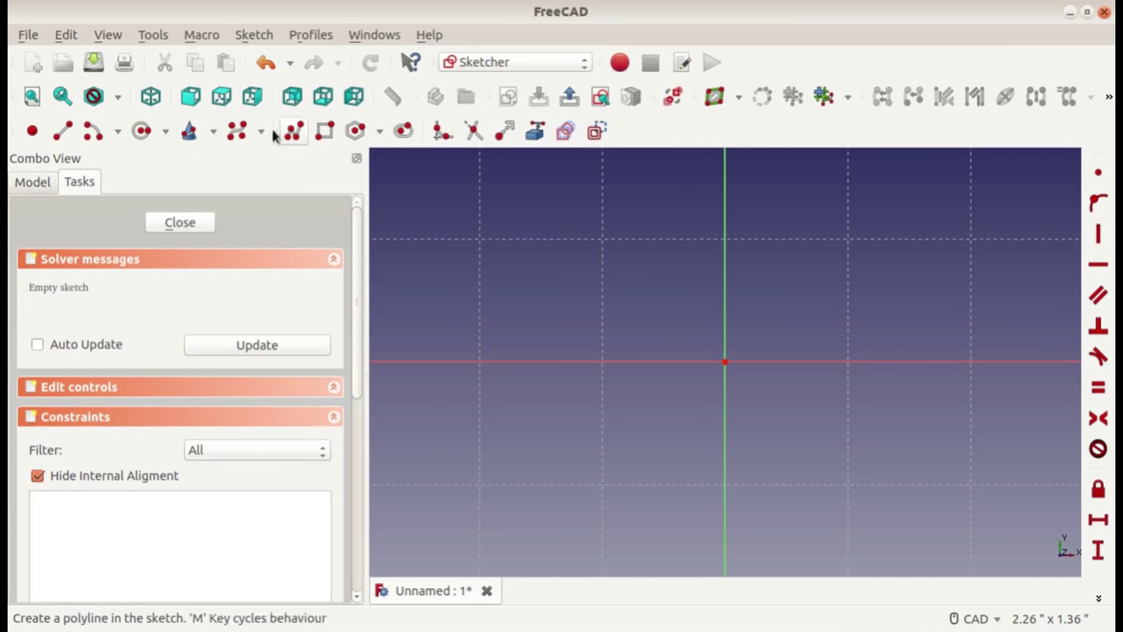
pyautogui.click(326, 133)
pyautogui.click(646, 246)
pyautogui.click(825, 469)
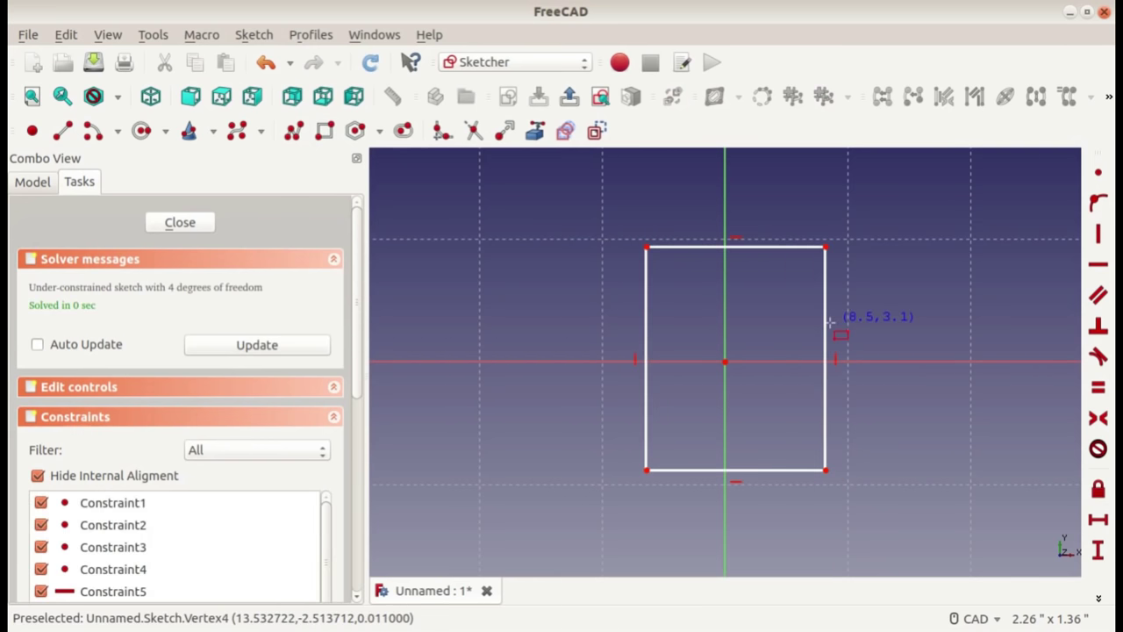
pyautogui.moveTo(827, 249)
pyautogui.mouseDown()
pyautogui.moveTo(787, 207)
pyautogui.moveTo(884, 295)
pyautogui.mouseUp()
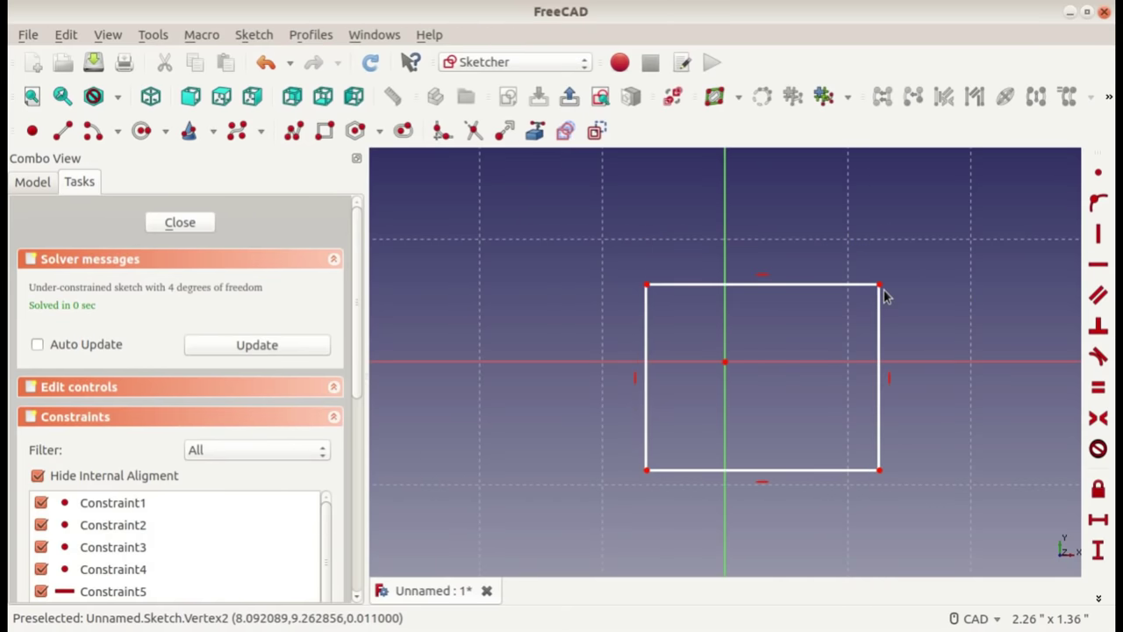
pyautogui.click(180, 224)
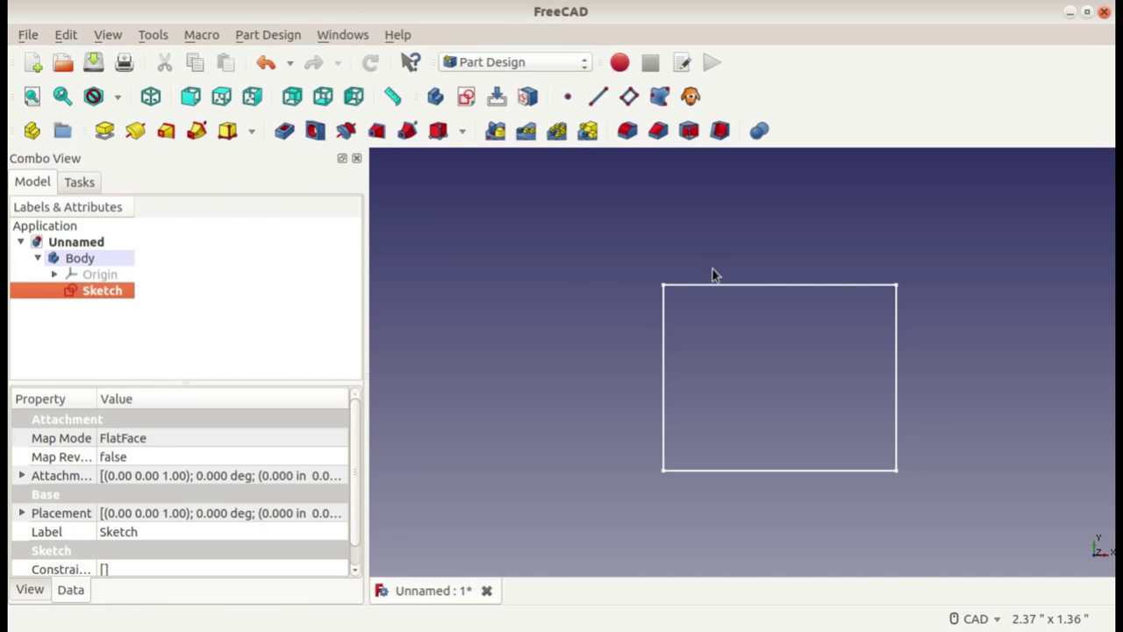
# - Pad the rectangle sketch to a length of 1 inch
pyautogui.click(104, 132)
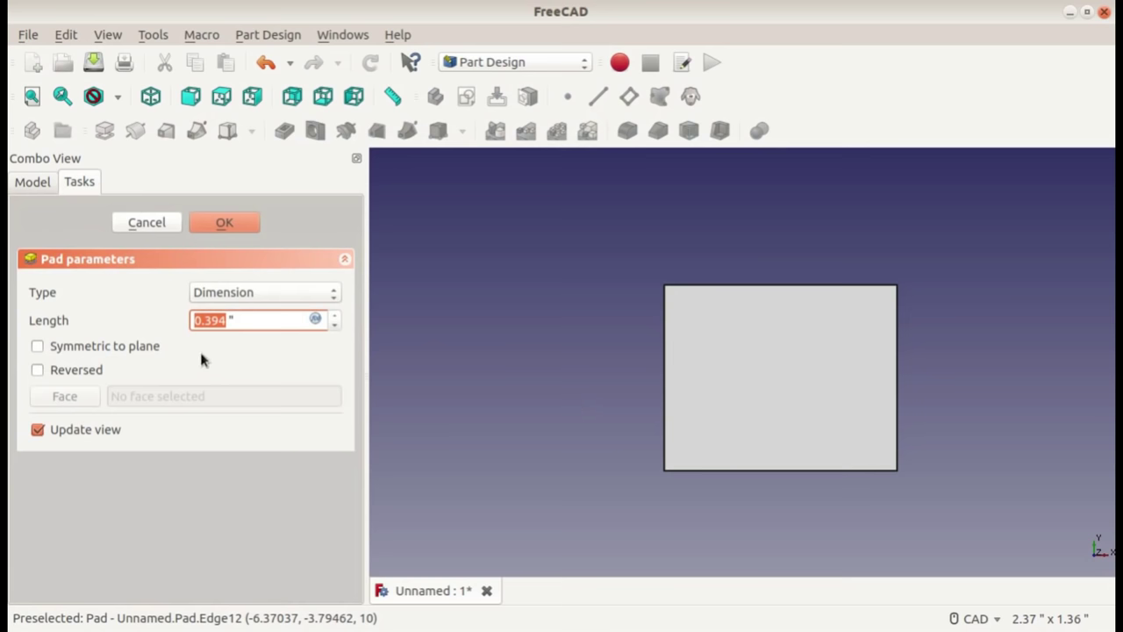
pyautogui.write('1')
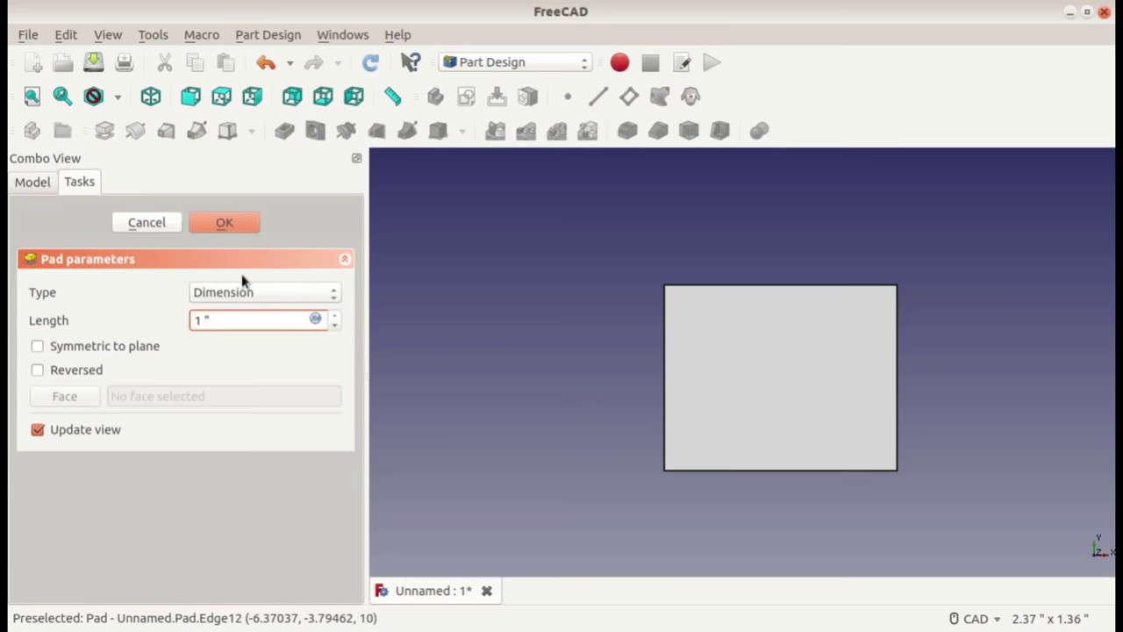
pyautogui.click(225, 223)
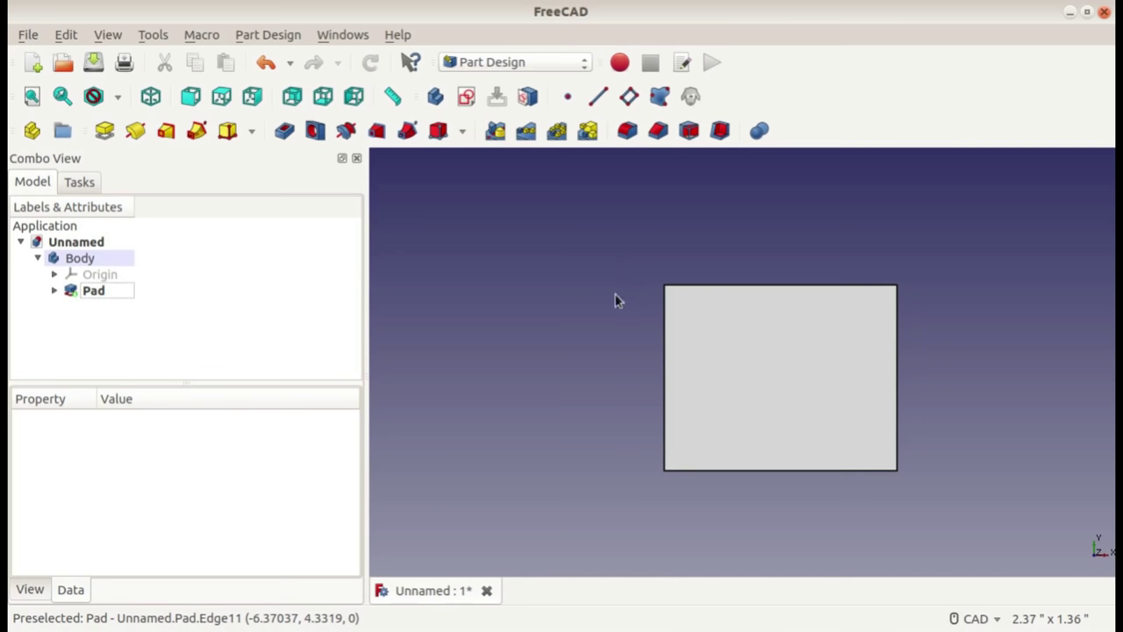
# - Pan, orbit and zoom to view the padded block at a tilted 3D angle
pyautogui.moveTo(609, 295)
pyautogui.mouseDown(button='middle')
pyautogui.moveTo(752, 318)
pyautogui.moveTo(605, 234)
pyautogui.moveTo(699, 356)
pyautogui.moveTo(496, 210)
pyautogui.moveTo(647, 269)
pyautogui.moveTo(641, 287)
pyautogui.mouseUp(button='middle')
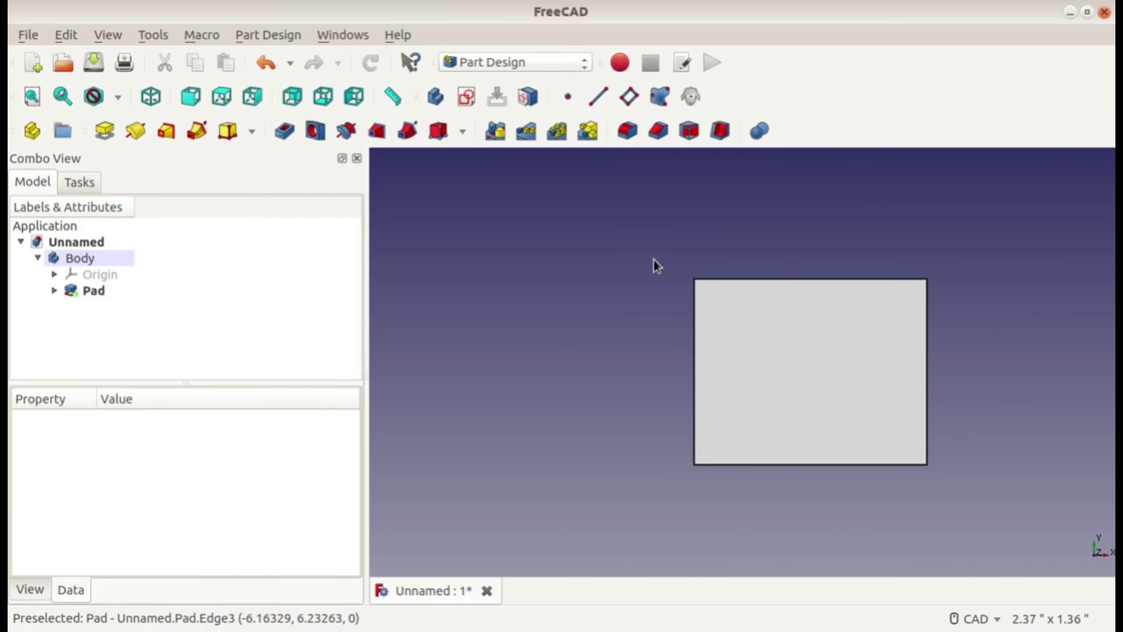
pyautogui.moveTo(644, 277)
pyautogui.mouseDown(button='middle')
pyautogui.moveTo(699, 228)
pyautogui.moveTo(883, 254)
pyautogui.moveTo(942, 283)
pyautogui.moveTo(722, 196)
pyautogui.moveTo(599, 268)
pyautogui.moveTo(497, 286)
pyautogui.moveTo(478, 195)
pyautogui.moveTo(848, 316)
pyautogui.moveTo(682, 300)
pyautogui.moveTo(669, 286)
pyautogui.mouseUp(button='middle')
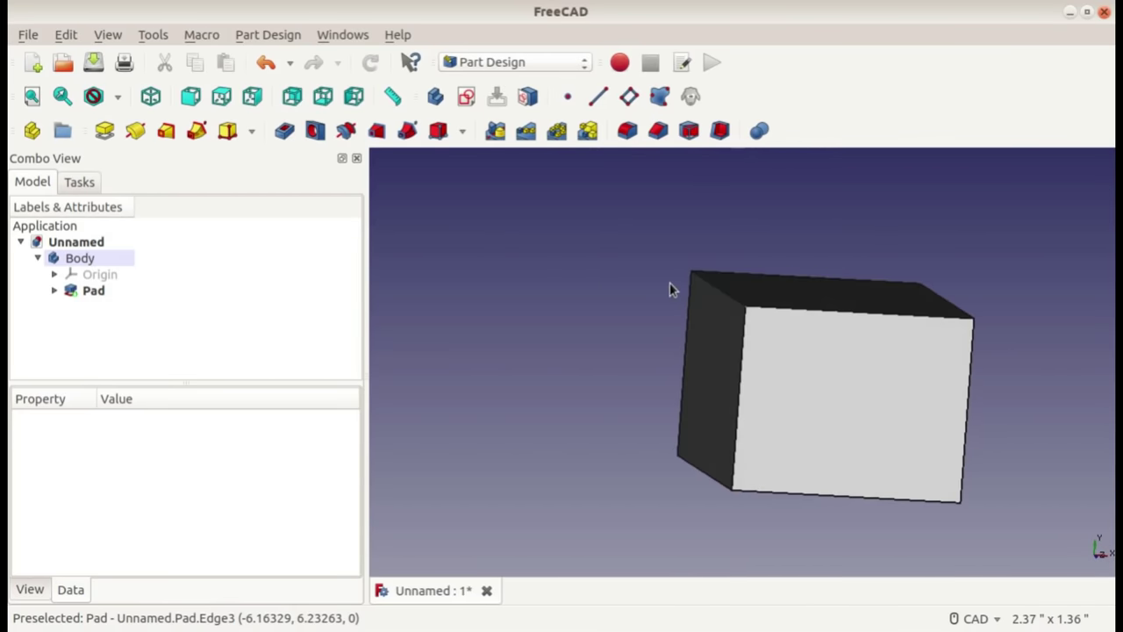
pyautogui.scroll(3, 666, 281)
pyautogui.scroll(-5, 664, 281)
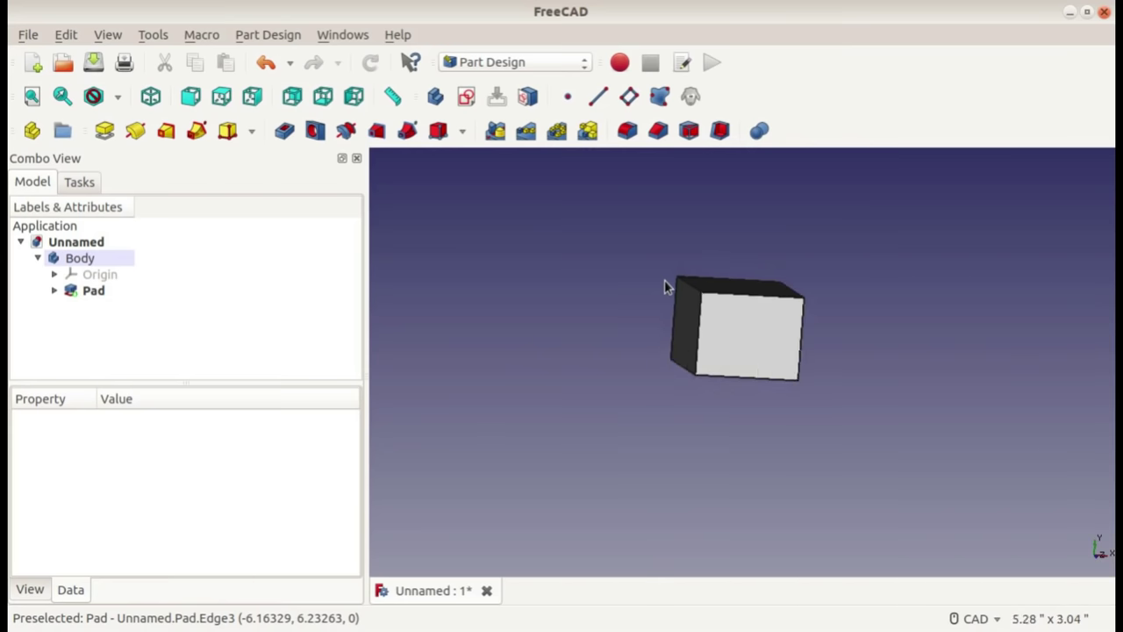
pyautogui.scroll(-3, 659, 283)
pyautogui.scroll(5, 660, 289)
pyautogui.scroll(2, 665, 295)
pyautogui.scroll(-2, 670, 299)
pyautogui.scroll(-5, 674, 304)
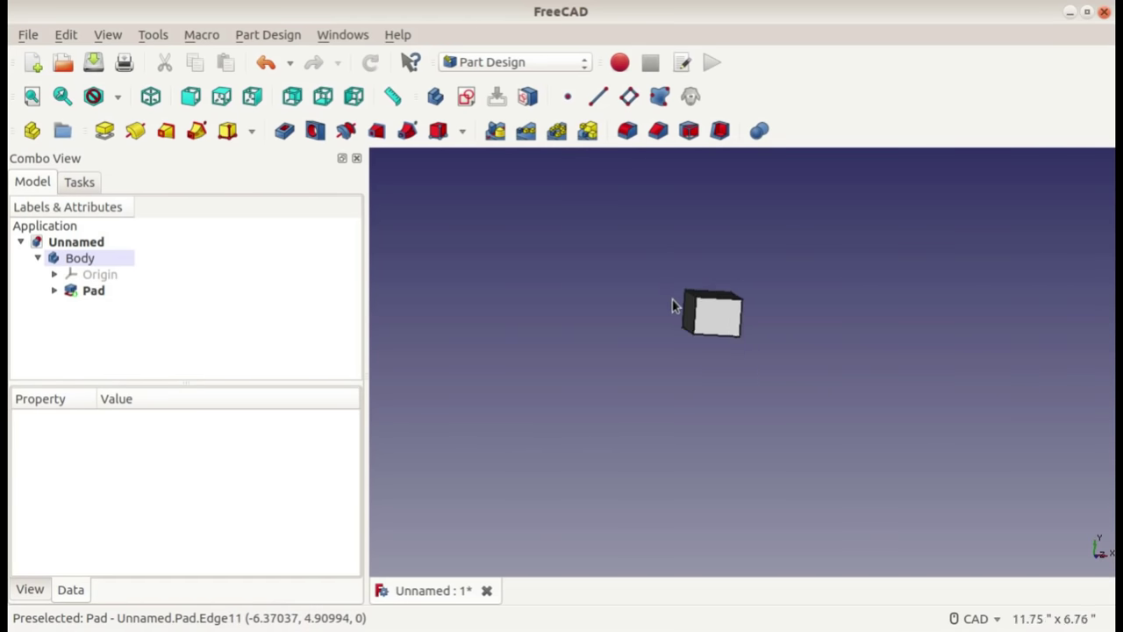
pyautogui.scroll(6, 684, 309)
pyautogui.scroll(-4, 692, 309)
pyautogui.moveTo(687, 306); pyautogui.dragTo(573, 297, button='middle')
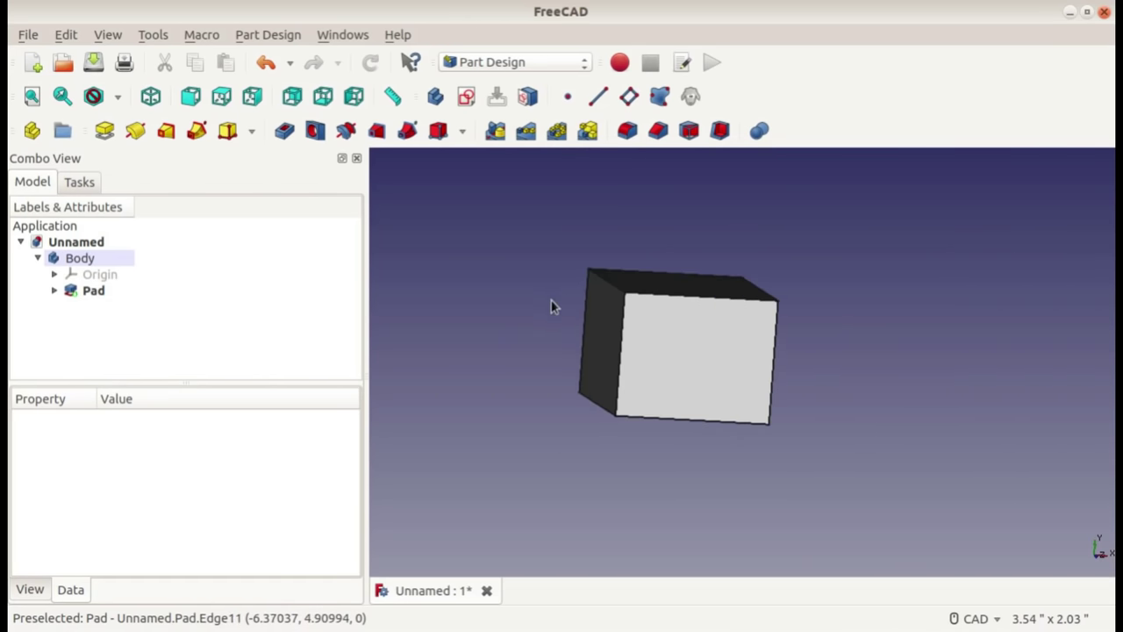
# - Keep CAD as the navigation style and orbit the block to a new angle
pyautogui.rightClick(532, 345)
pyautogui.moveTo(602, 355)
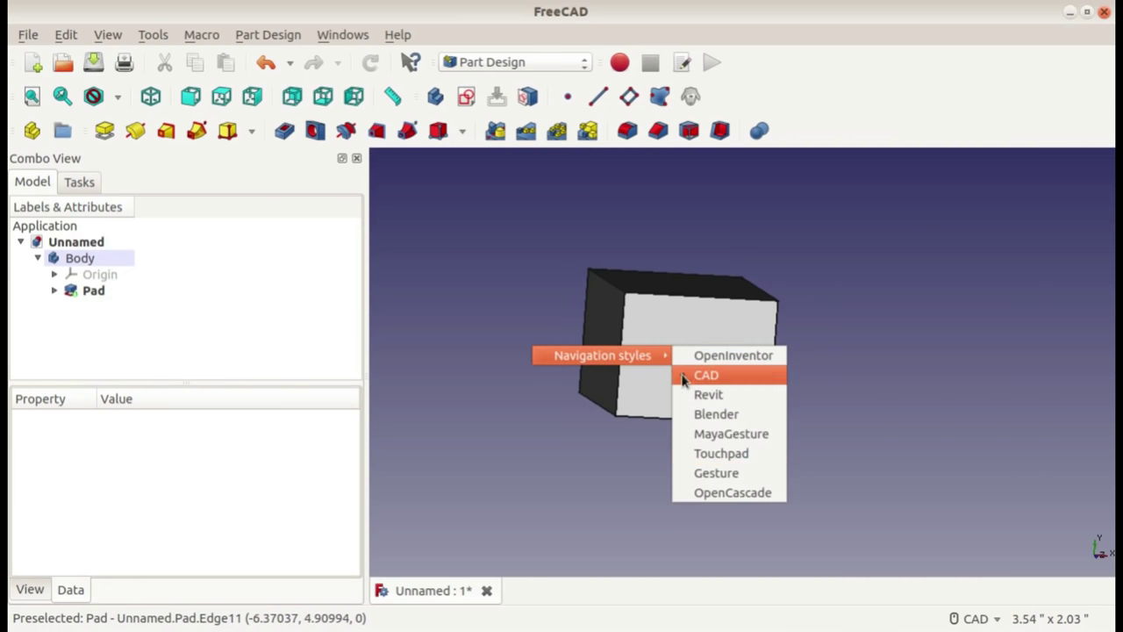
pyautogui.click(781, 377)
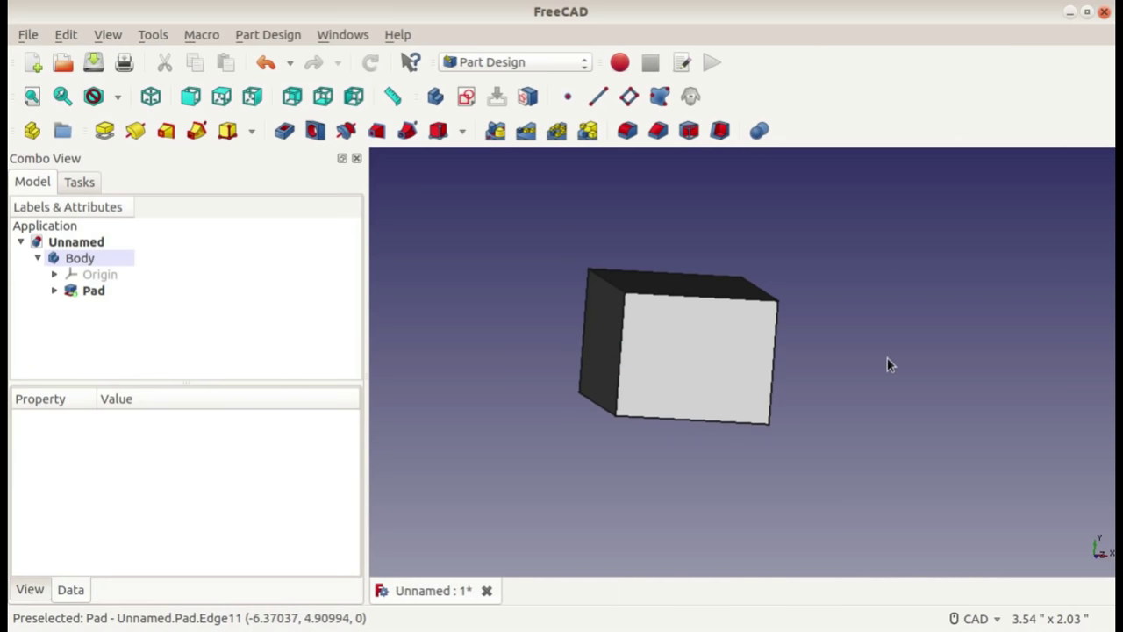
pyautogui.scroll(2, 809, 277)
pyautogui.scroll(-3, 811, 353)
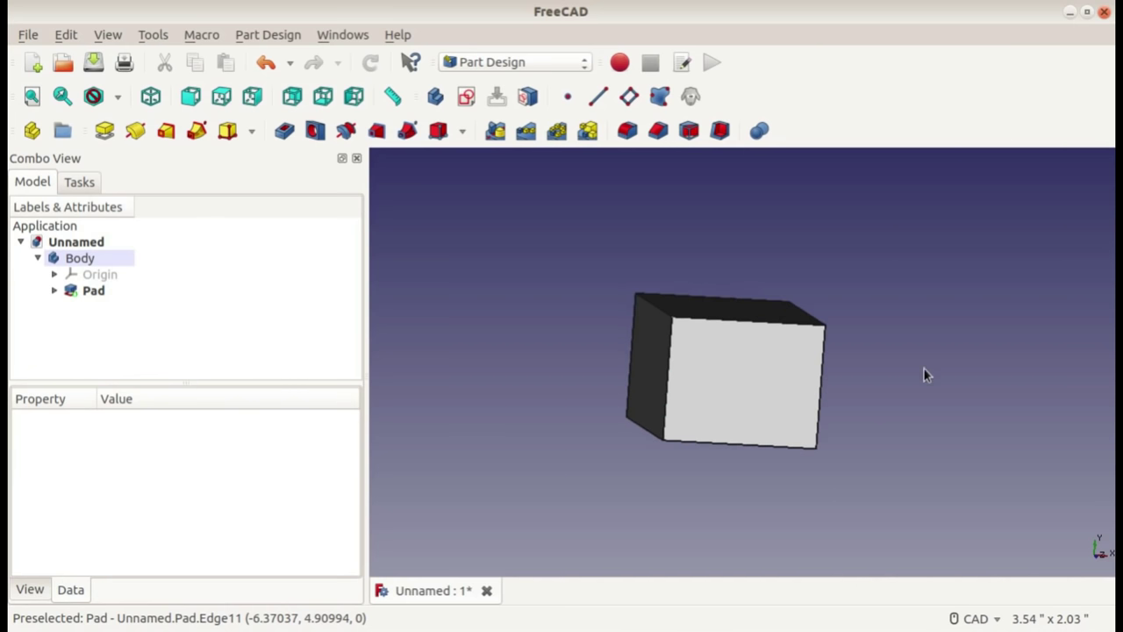
pyautogui.moveTo(924, 373); pyautogui.dragTo(774, 434, button='middle')
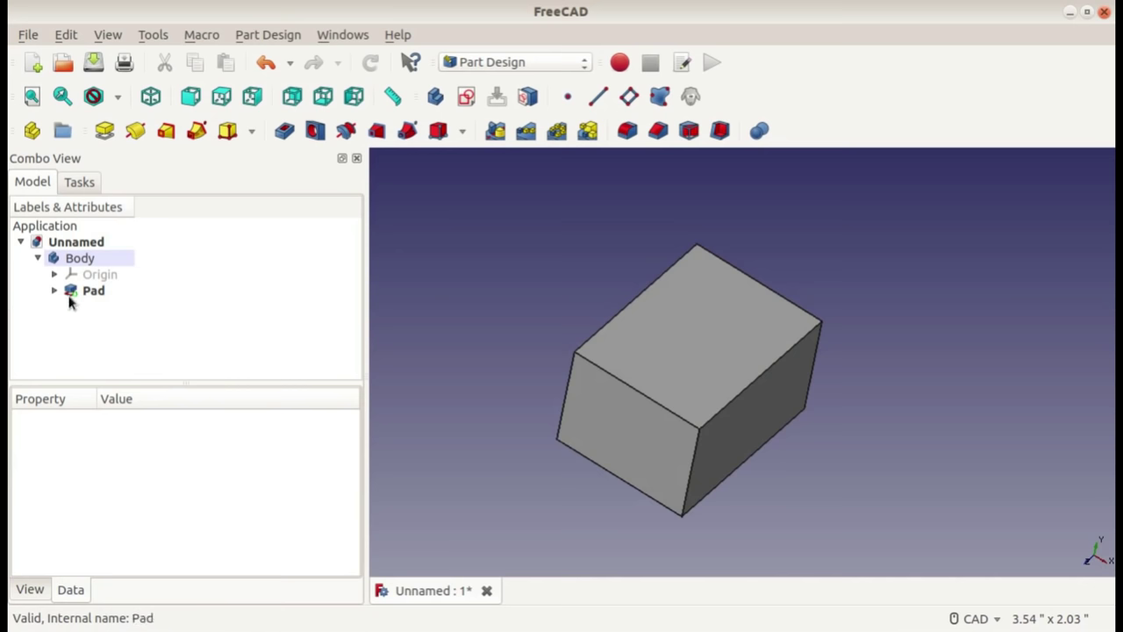
pyautogui.click(88, 290)
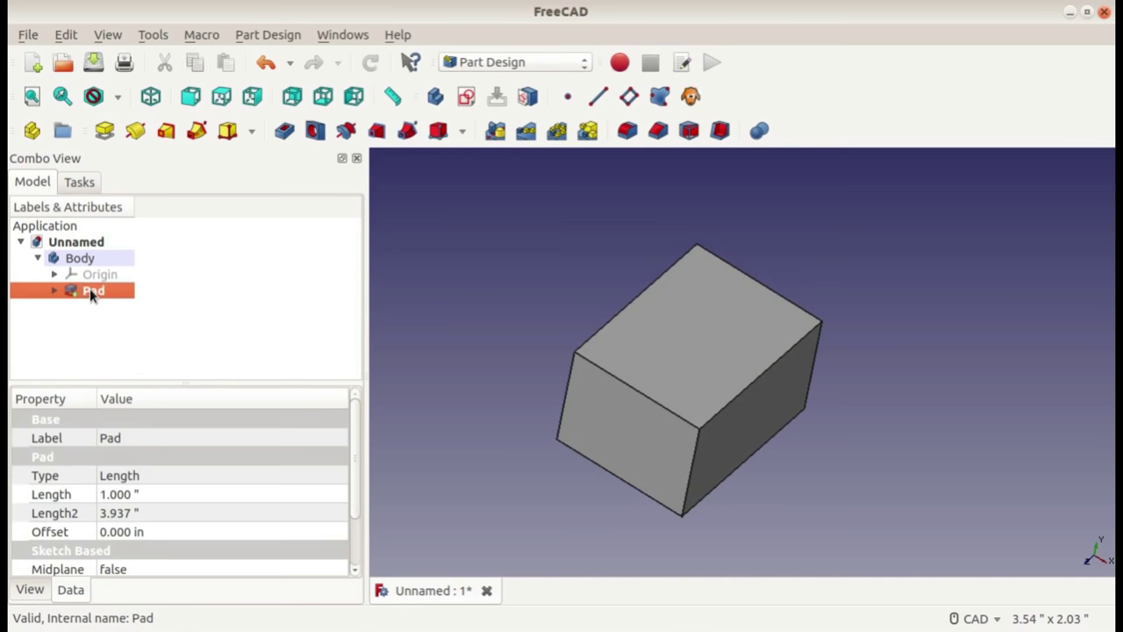
pyautogui.press('space')
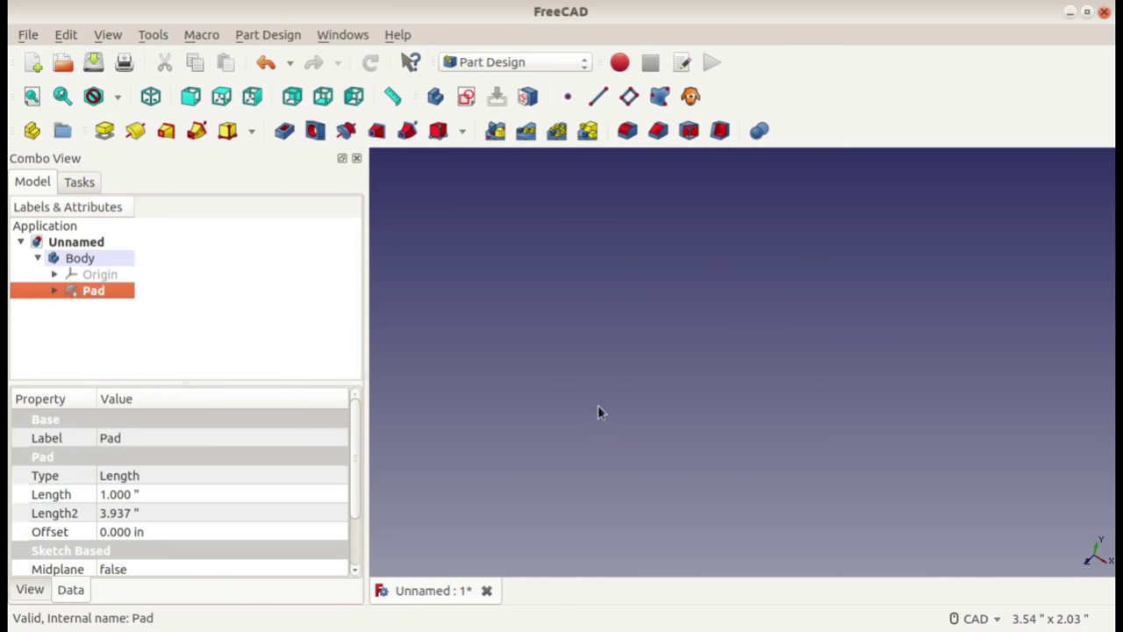
pyautogui.click(88, 289)
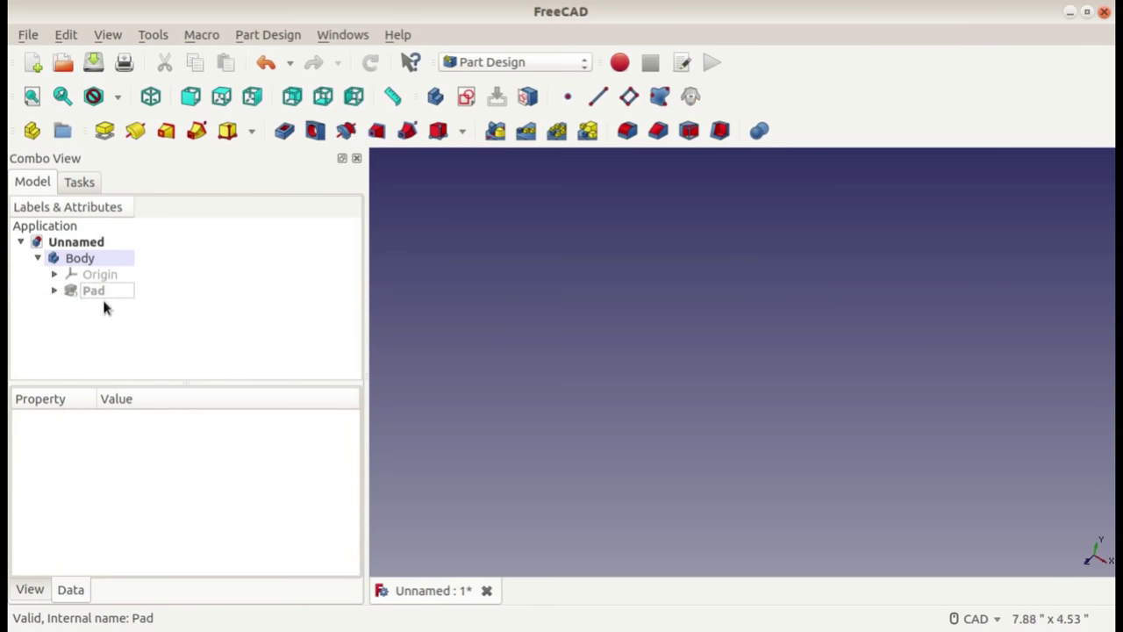
pyautogui.click(55, 290)
pyautogui.click(123, 307)
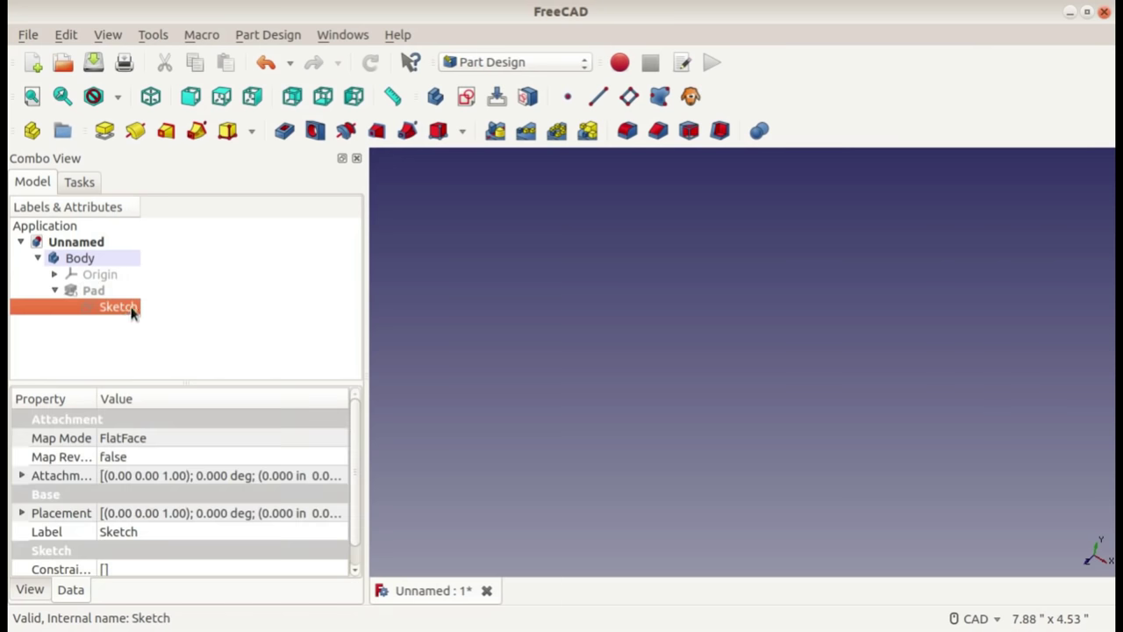
pyautogui.press('space')
pyautogui.click(720, 418)
pyautogui.scroll(2, 801, 345)
pyautogui.scroll(2, 666, 386)
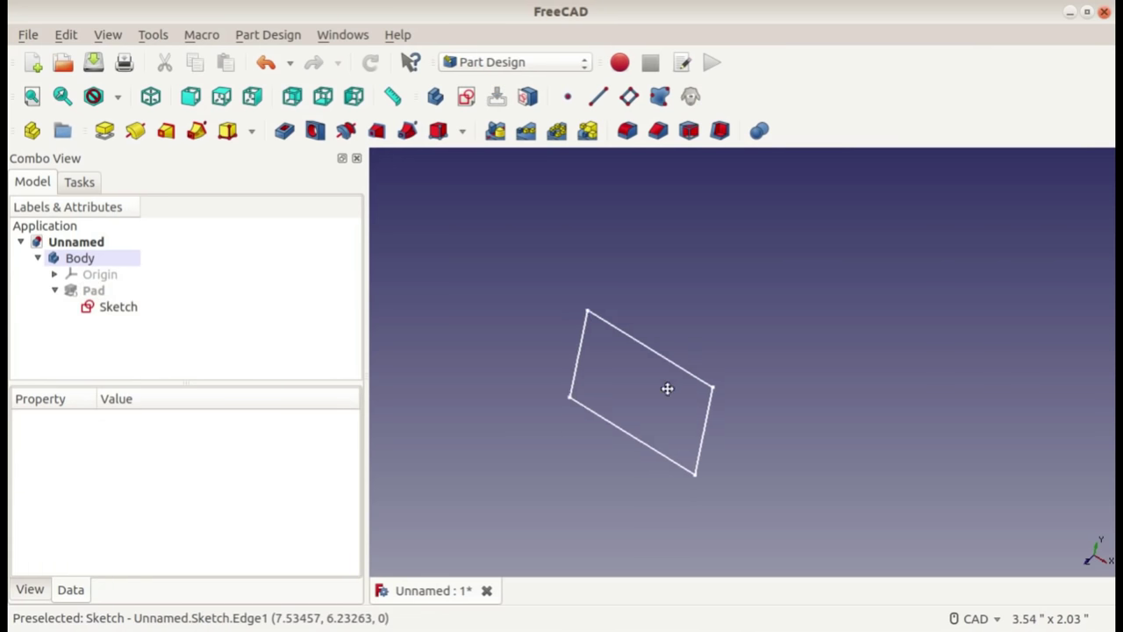
pyautogui.moveTo(761, 415)
pyautogui.mouseDown(button='middle')
pyautogui.moveTo(852, 268)
pyautogui.moveTo(822, 220)
pyautogui.moveTo(854, 250)
pyautogui.mouseUp(button='middle')
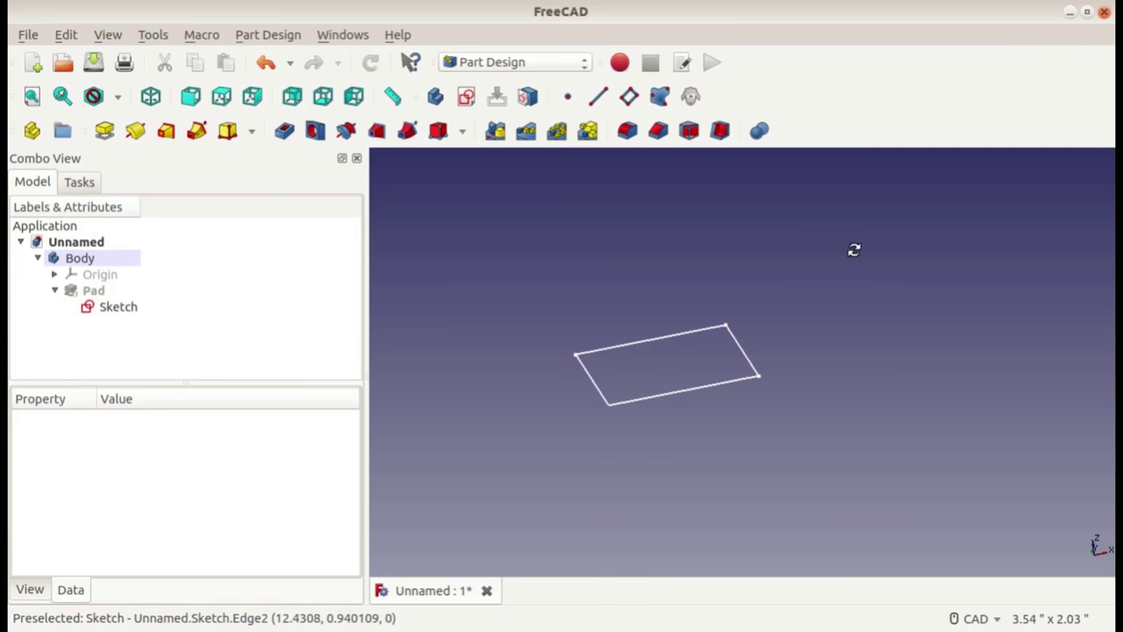
pyautogui.click(93, 290)
pyautogui.press('space')
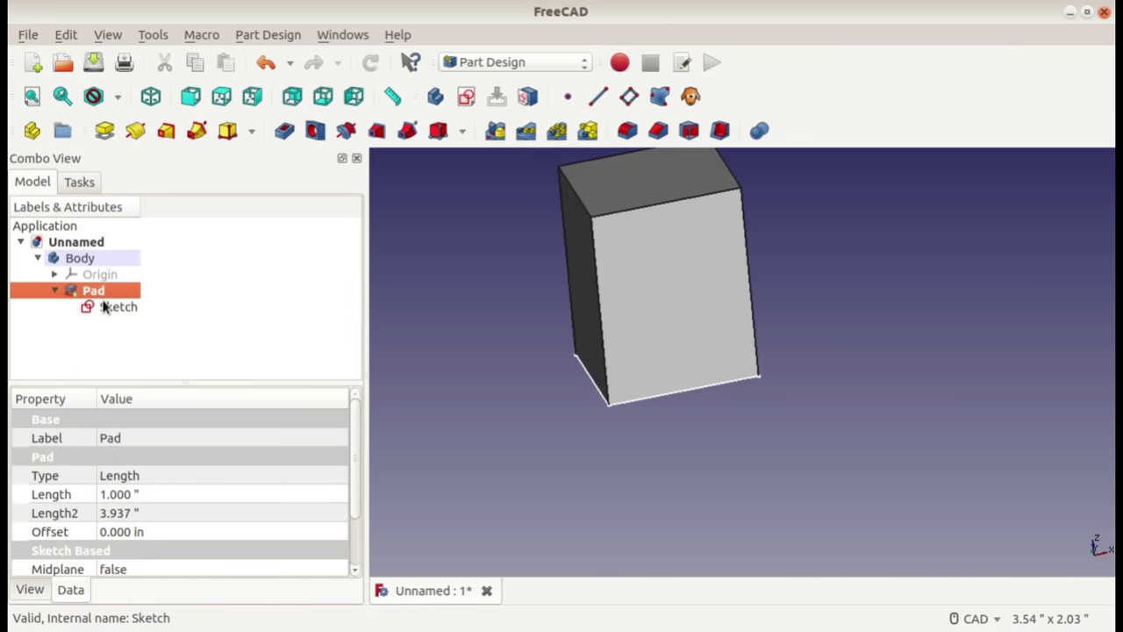
pyautogui.click(497, 342)
pyautogui.moveTo(508, 386); pyautogui.dragTo(638, 496, button='middle')
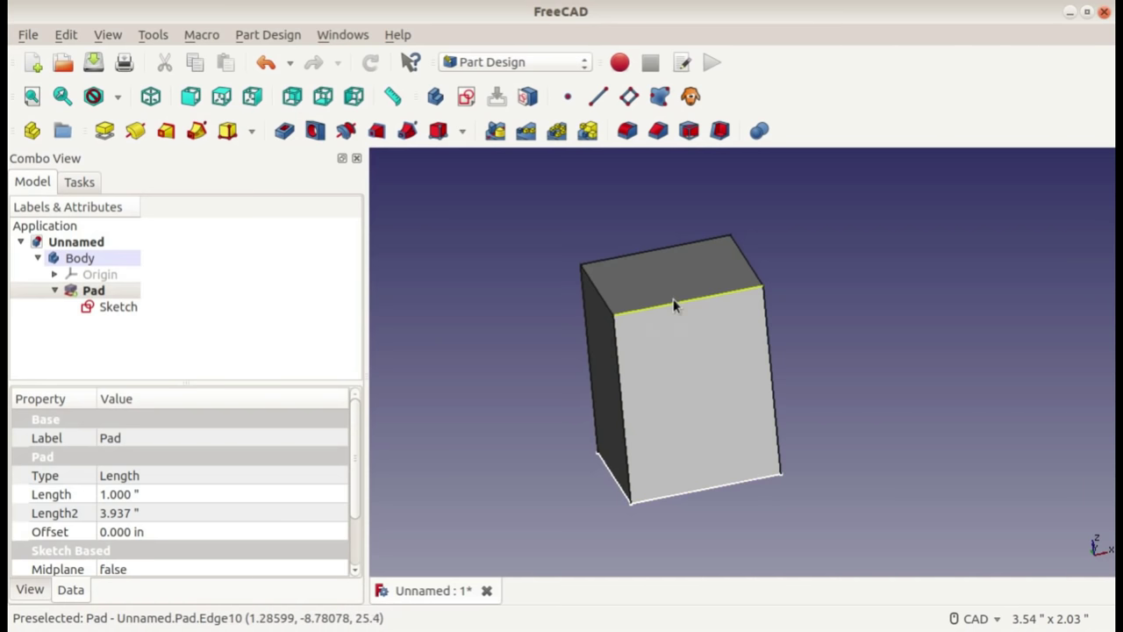
pyautogui.click(118, 306)
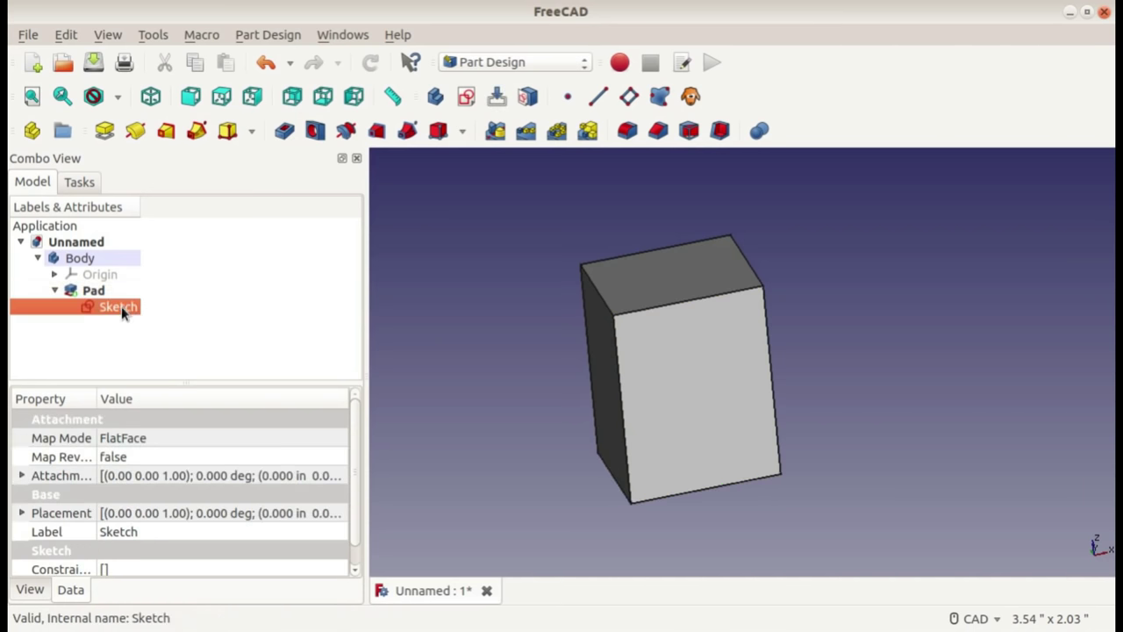
# - Edit the base sketch, dragging a rectangle corner to make it thin and wide
pyautogui.click(55, 291)
pyautogui.scroll(-3, 654, 412)
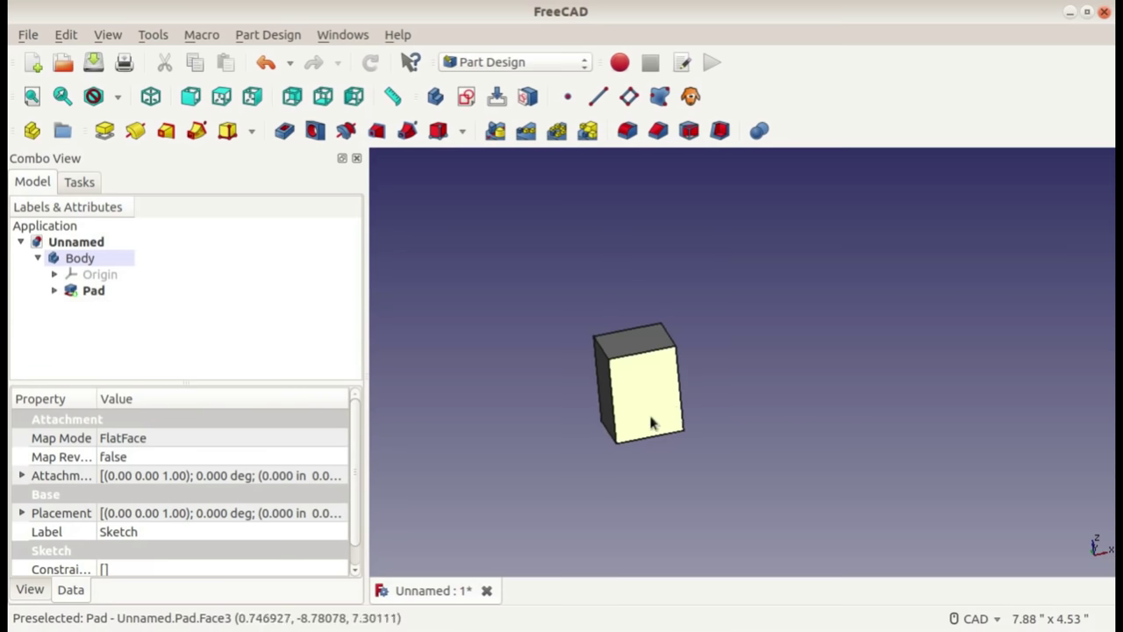
pyautogui.moveTo(746, 351)
pyautogui.mouseDown(button='middle')
pyautogui.moveTo(676, 459)
pyautogui.moveTo(815, 306)
pyautogui.moveTo(785, 438)
pyautogui.moveTo(804, 453)
pyautogui.moveTo(854, 453)
pyautogui.moveTo(751, 407)
pyautogui.mouseUp(button='middle')
pyautogui.click(55, 290)
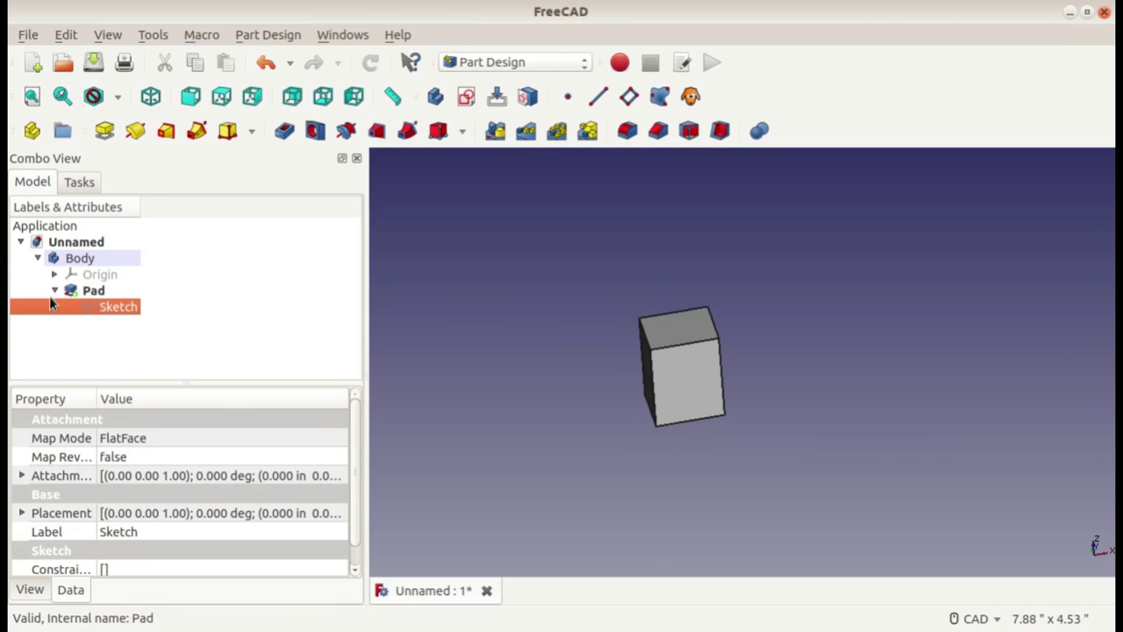
pyautogui.doubleClick(122, 306)
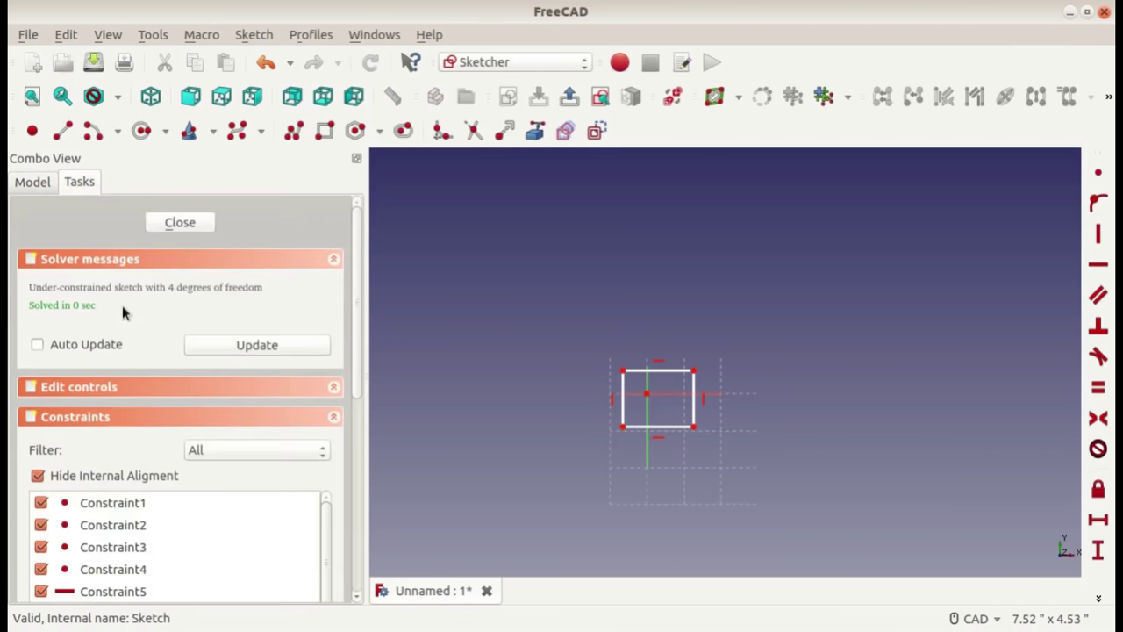
pyautogui.moveTo(697, 382); pyautogui.dragTo(726, 415)
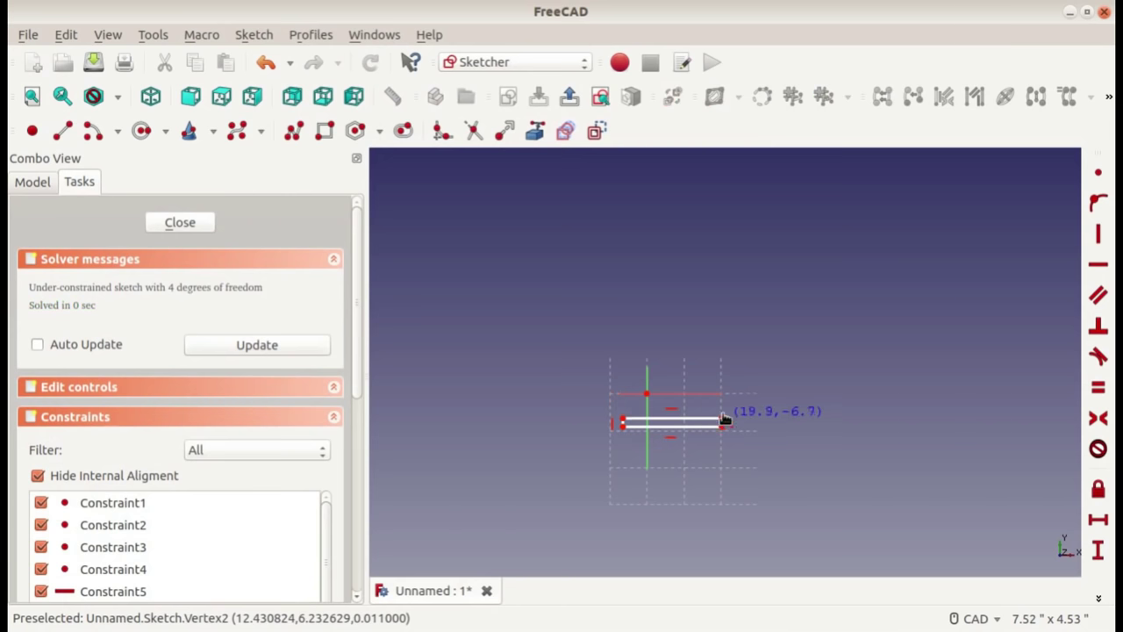
pyautogui.click(192, 226)
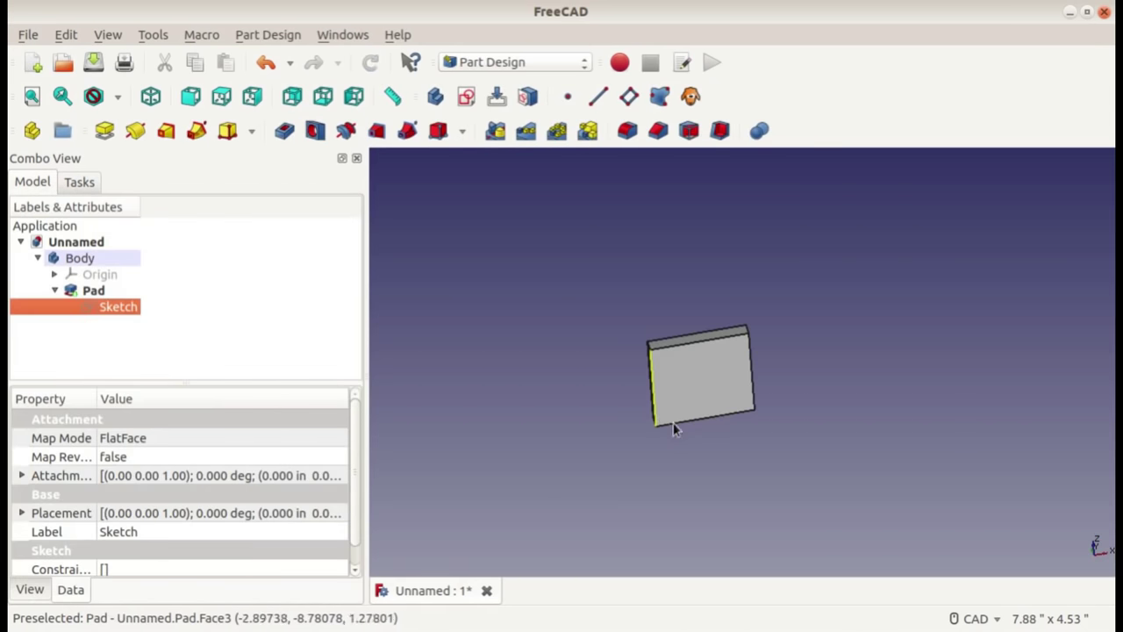
# - Reopen the Pad parameters and enter a length of 2 inches
pyautogui.moveTo(673, 422); pyautogui.dragTo(752, 434, button='middle')
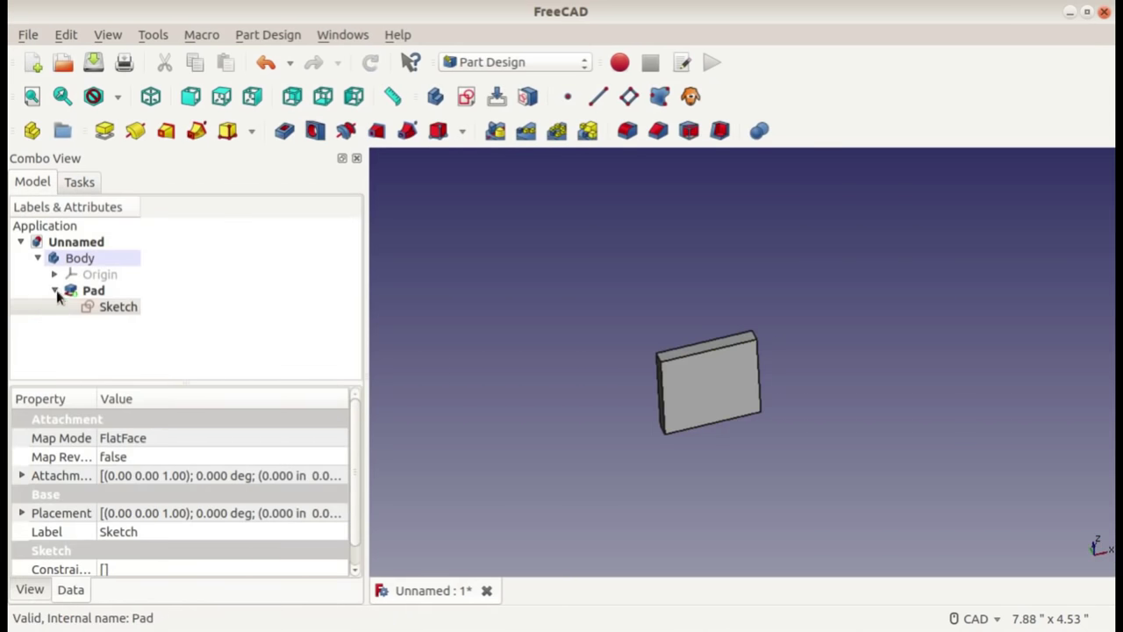
pyautogui.click(56, 292)
pyautogui.doubleClick(93, 290)
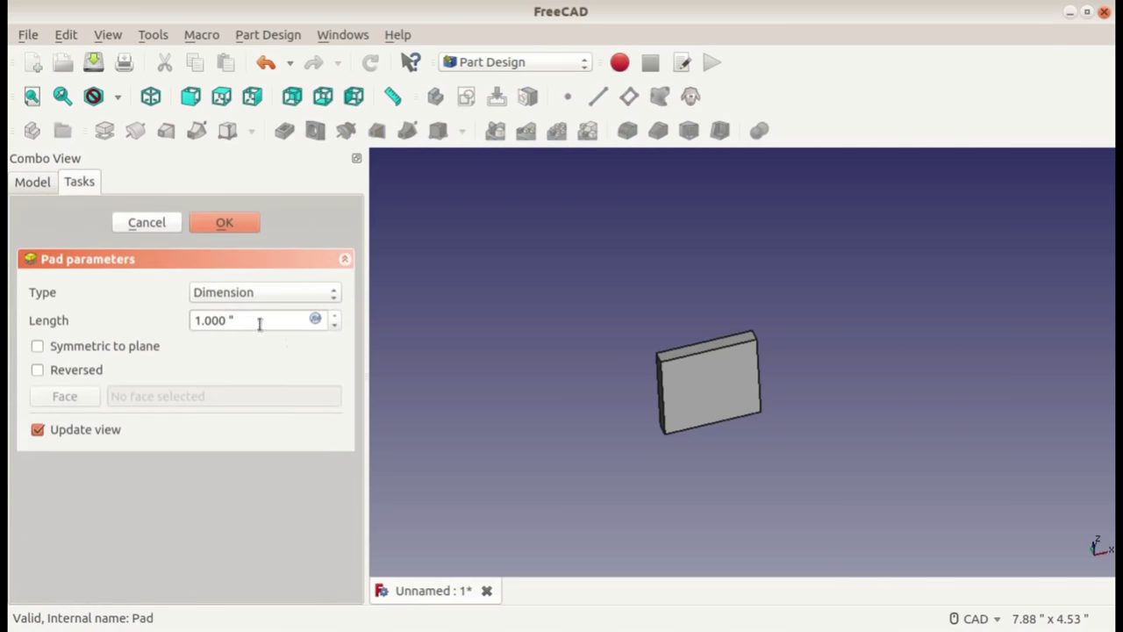
pyautogui.write('2')
pyautogui.press('Return')
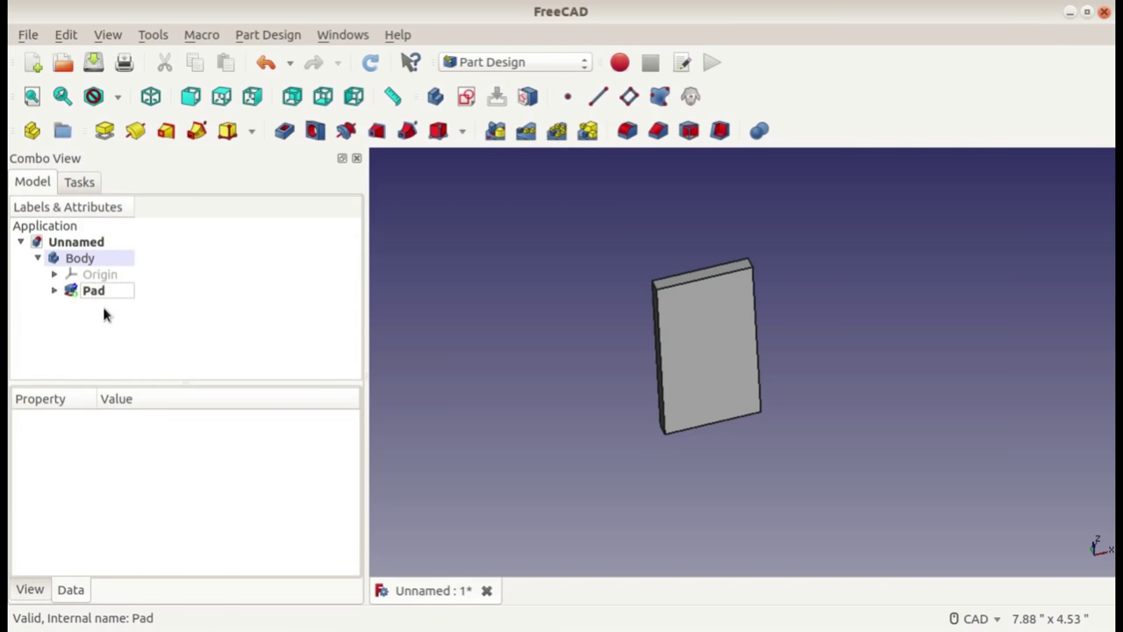
pyautogui.moveTo(671, 339)
pyautogui.mouseDown(button='middle')
pyautogui.moveTo(720, 385)
pyautogui.moveTo(851, 444)
pyautogui.moveTo(672, 376)
pyautogui.moveTo(642, 378)
pyautogui.moveTo(539, 304)
pyautogui.moveTo(641, 359)
pyautogui.moveTo(875, 421)
pyautogui.moveTo(644, 349)
pyautogui.moveTo(581, 361)
pyautogui.moveTo(529, 301)
pyautogui.moveTo(594, 258)
pyautogui.moveTo(793, 329)
pyautogui.moveTo(614, 321)
pyautogui.moveTo(546, 287)
pyautogui.moveTo(639, 295)
pyautogui.moveTo(667, 384)
pyautogui.mouseUp(button='middle')
pyautogui.scroll(2, 693, 401)
pyautogui.scroll(2, 718, 418)
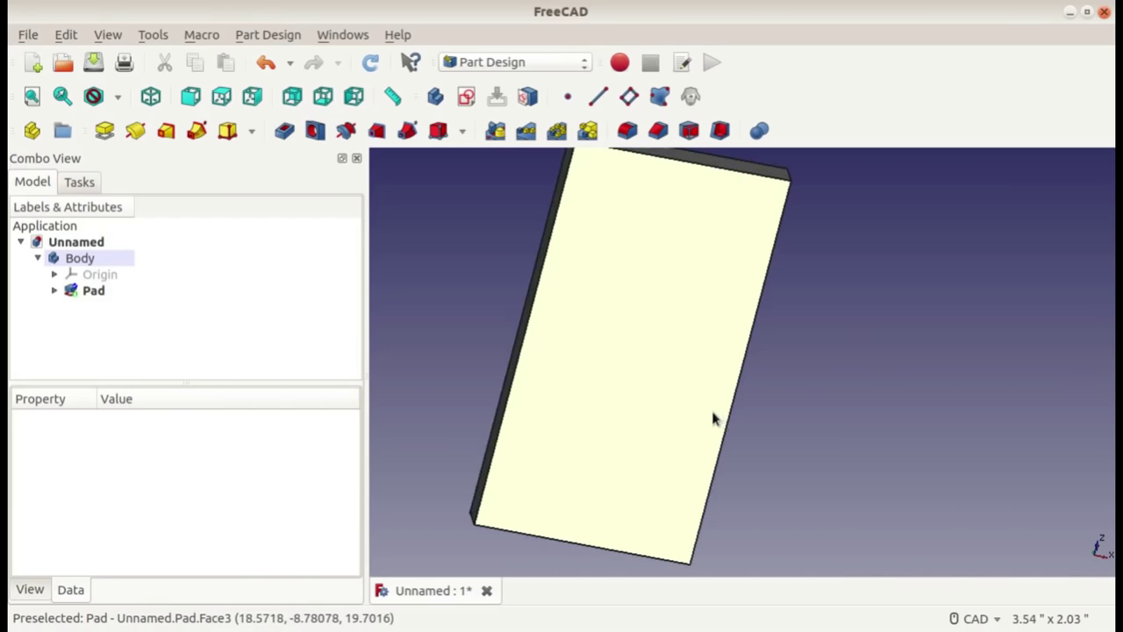
pyautogui.scroll(-2, 714, 413)
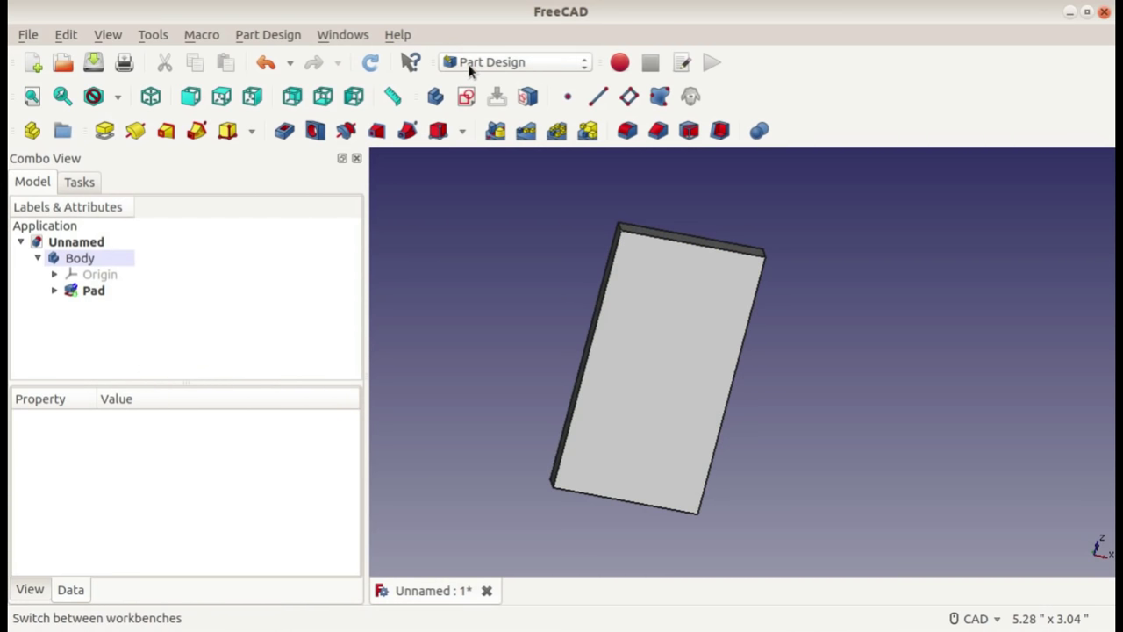
pyautogui.click(466, 97)
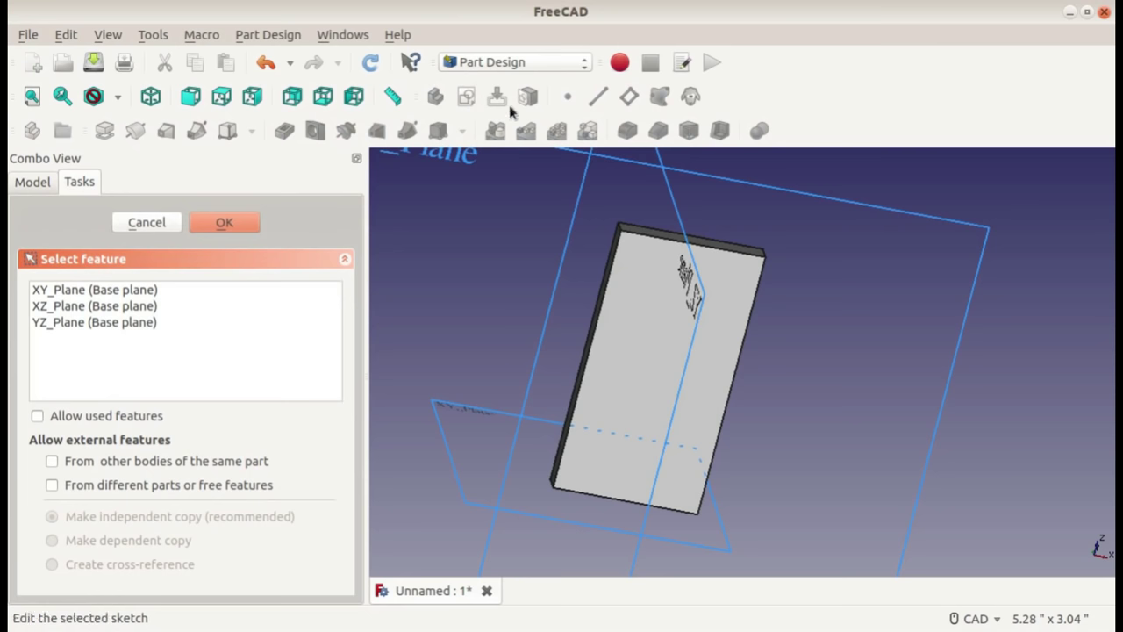
pyautogui.click(140, 290)
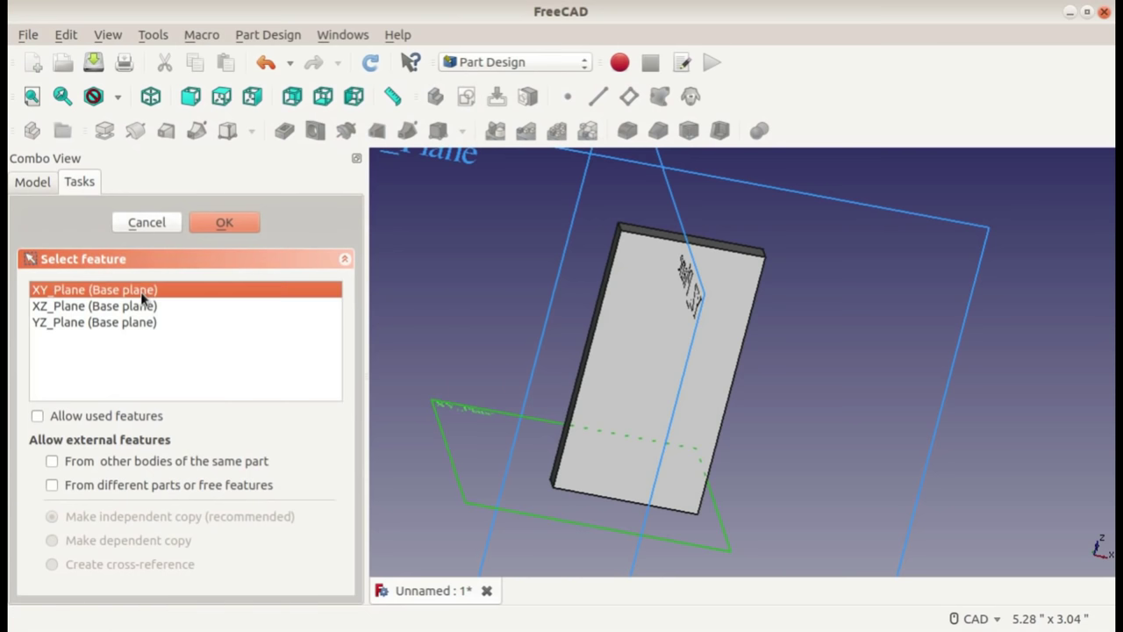
pyautogui.click(224, 225)
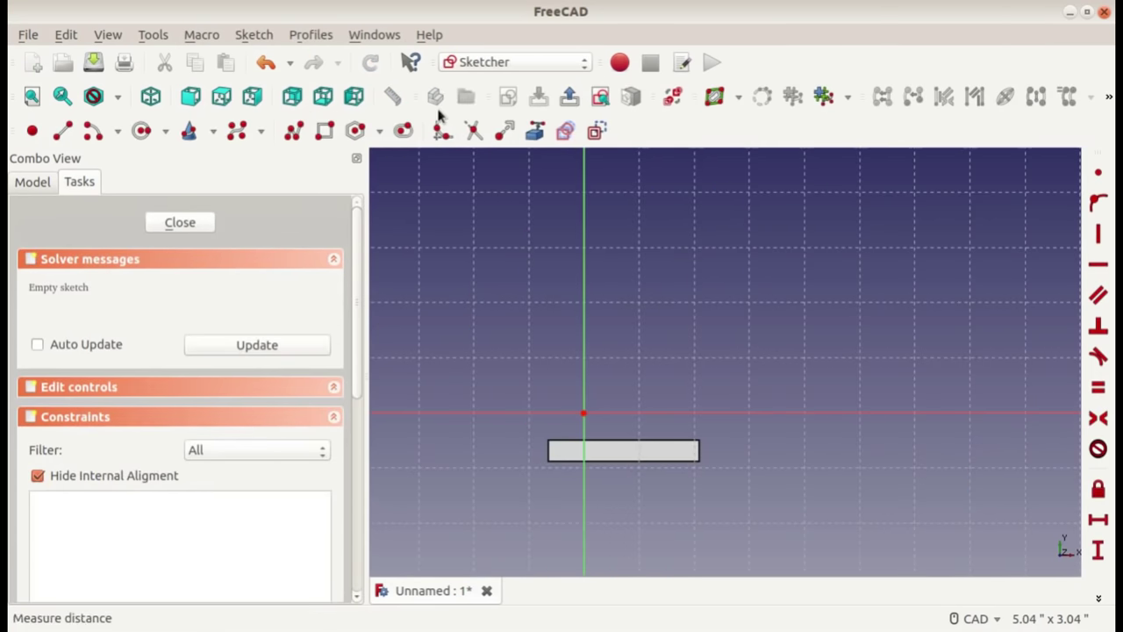
pyautogui.click(205, 224)
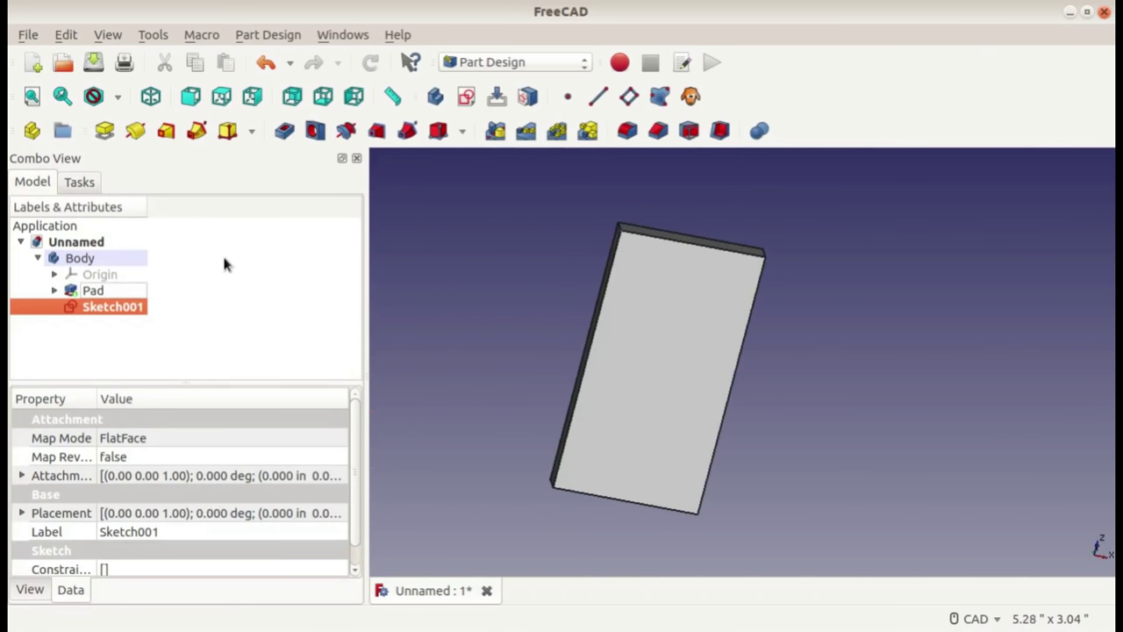
pyautogui.press('Delete')
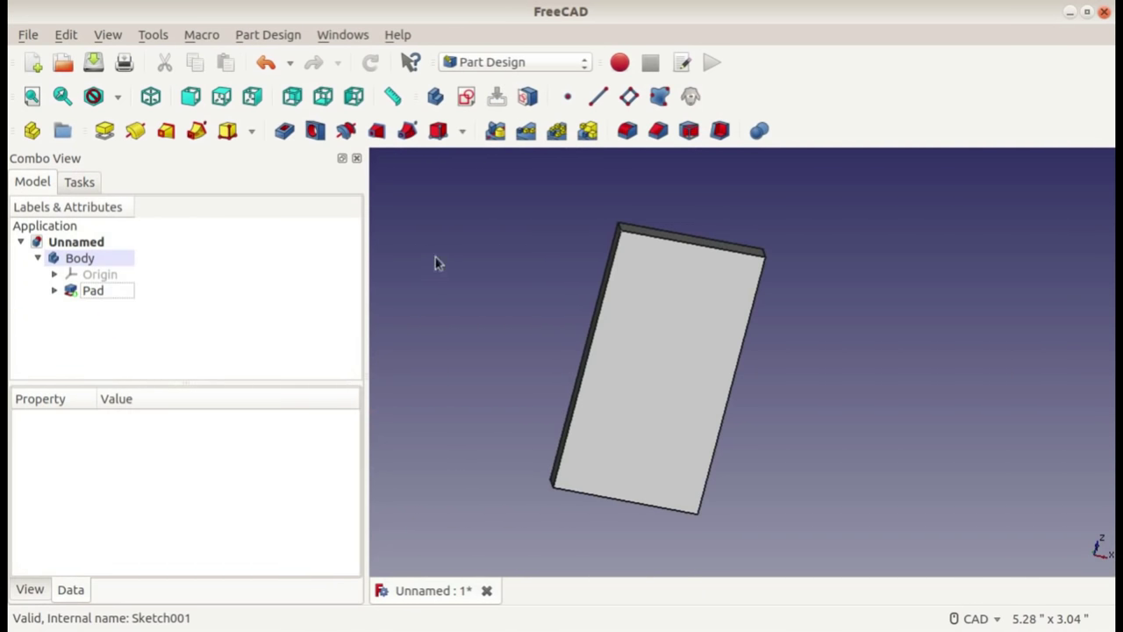
pyautogui.scroll(-3, 544, 342)
pyautogui.moveTo(544, 336)
pyautogui.mouseDown(button='middle')
pyautogui.moveTo(877, 396)
pyautogui.moveTo(800, 254)
pyautogui.mouseUp(button='middle')
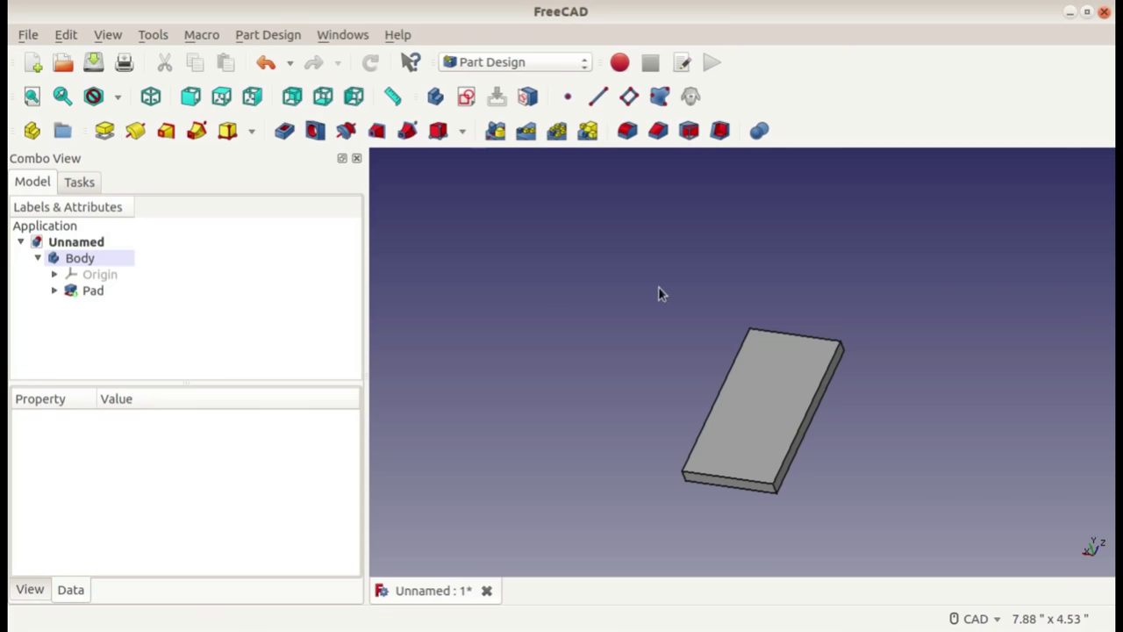
pyautogui.moveTo(658, 290); pyautogui.dragTo(637, 277, button='middle')
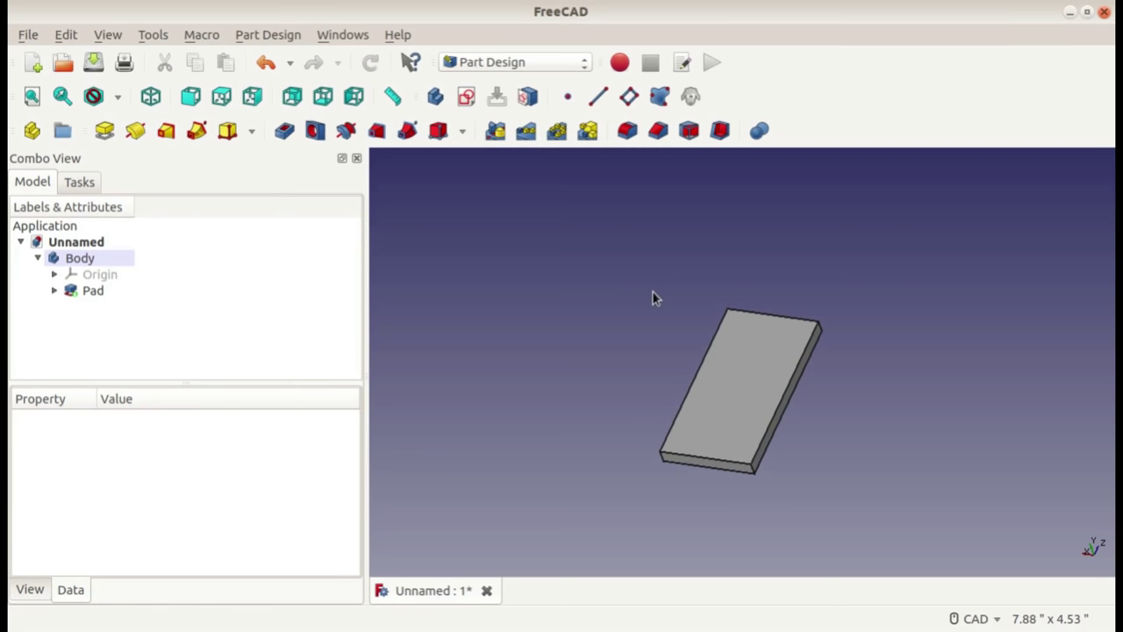